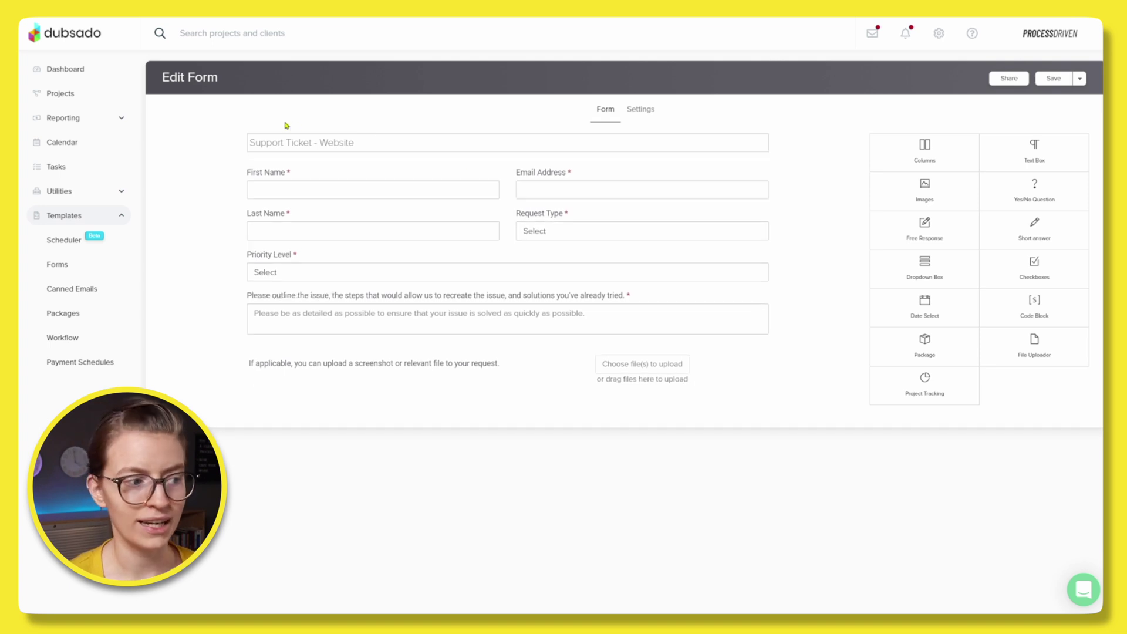
# Step: Make the Support Ticket form's Email Address question required, then go to the form's Settings
pyautogui.tripleClick(306, 142)
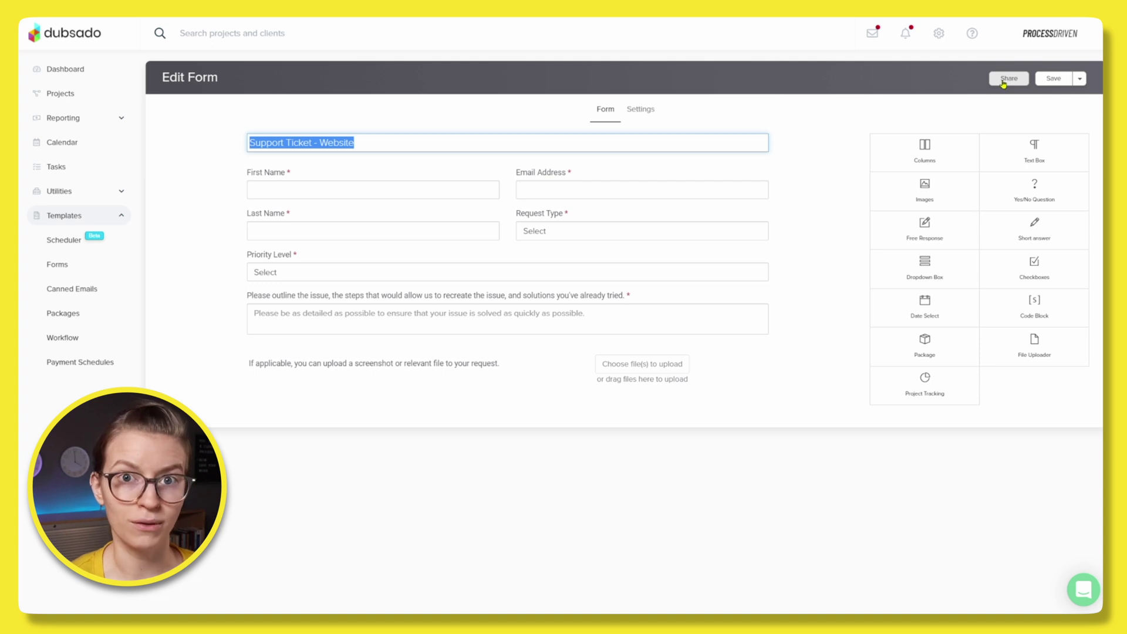
pyautogui.click(577, 187)
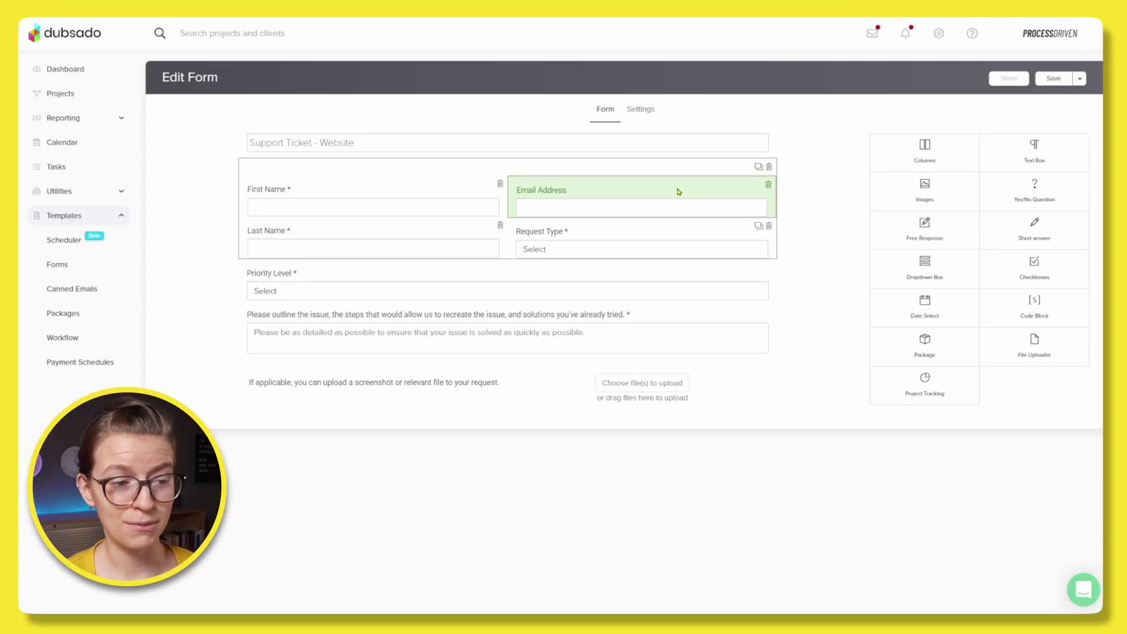
pyautogui.click(679, 192)
pyautogui.click(655, 179)
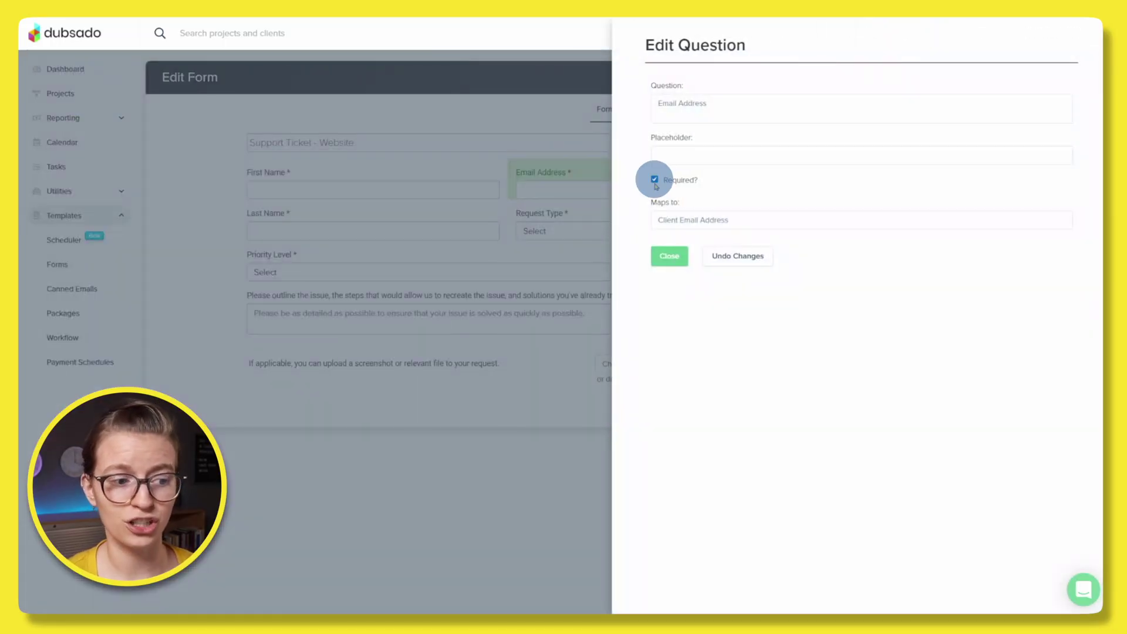
pyautogui.click(670, 257)
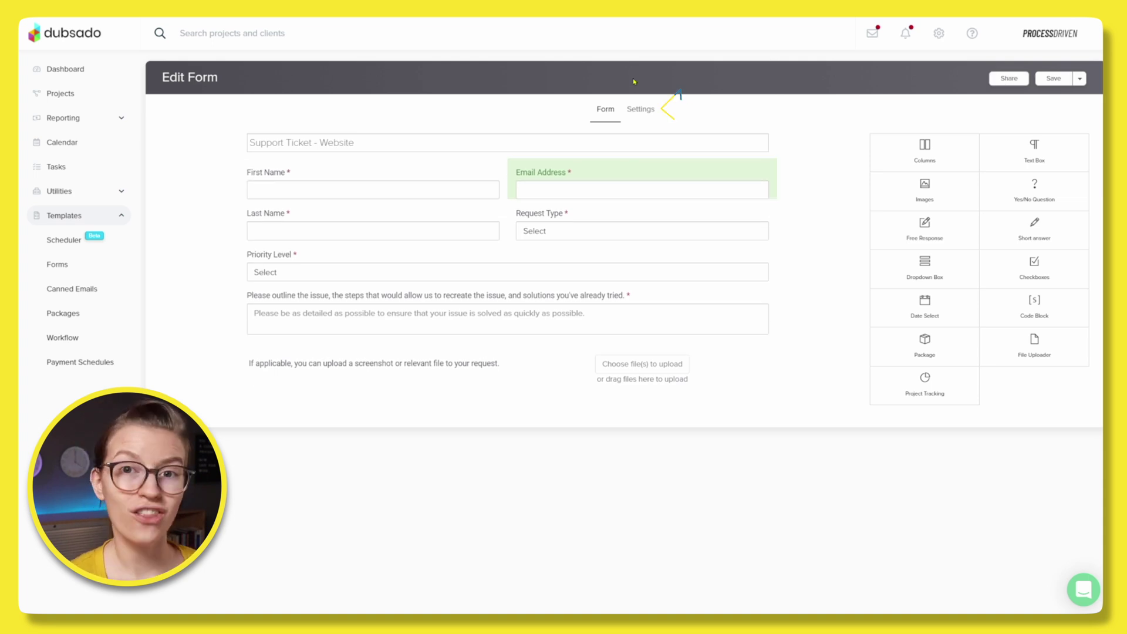
pyautogui.click(640, 109)
# Step: Keep 'Create a new project' on Yes and set Project Status to Job: Active
pyautogui.scroll(-5, 663, 173)
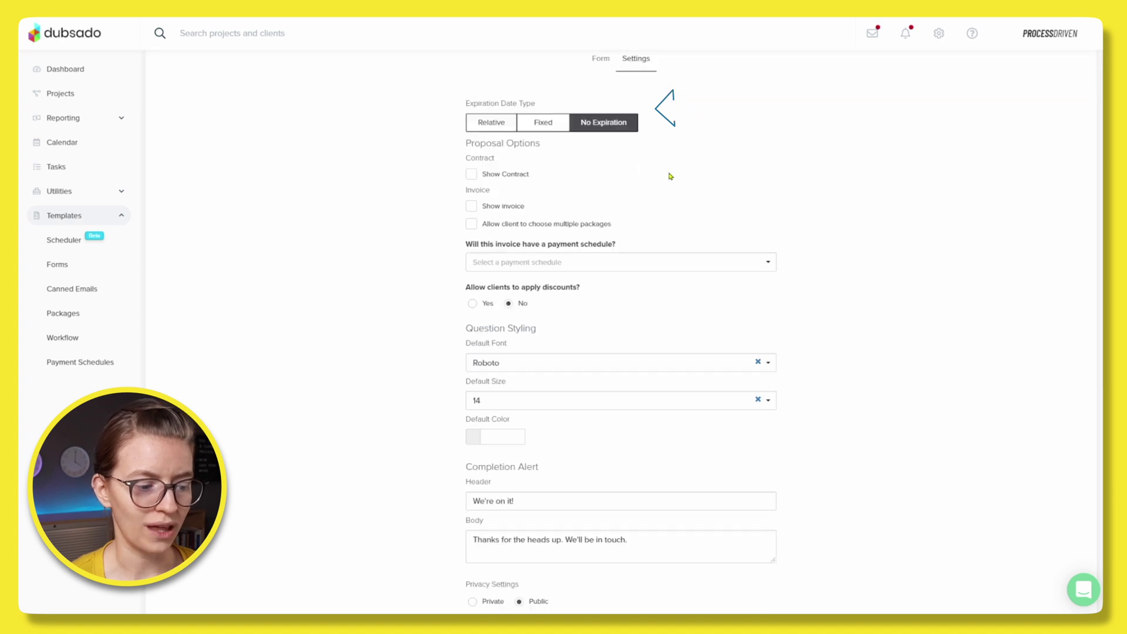
pyautogui.scroll(-2, 586, 229)
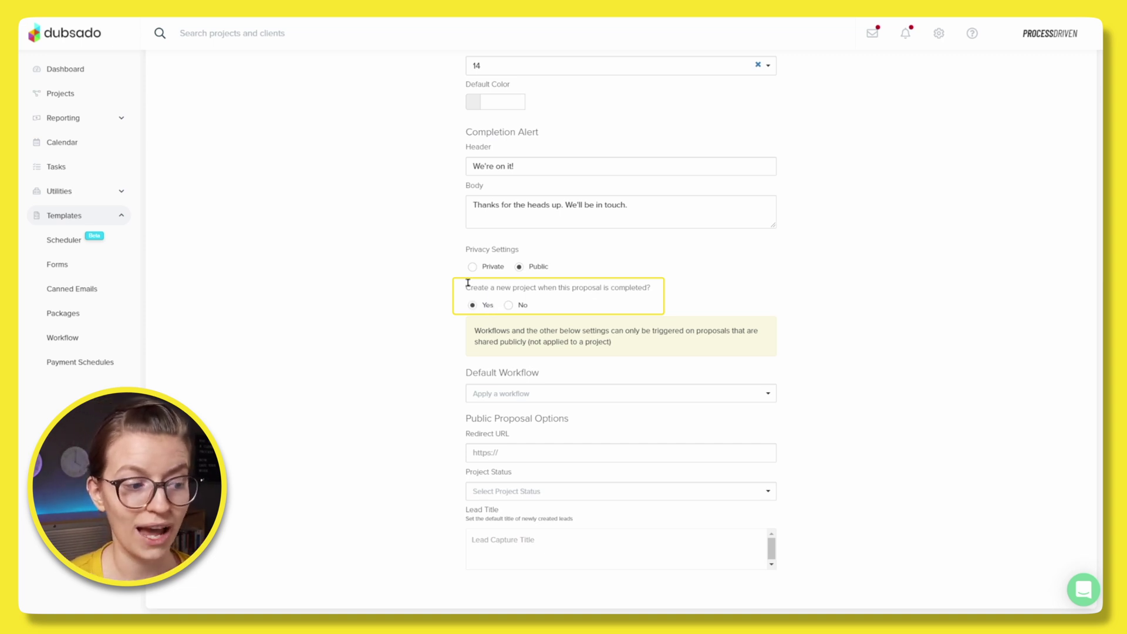
pyautogui.moveTo(466, 284); pyautogui.dragTo(655, 292)
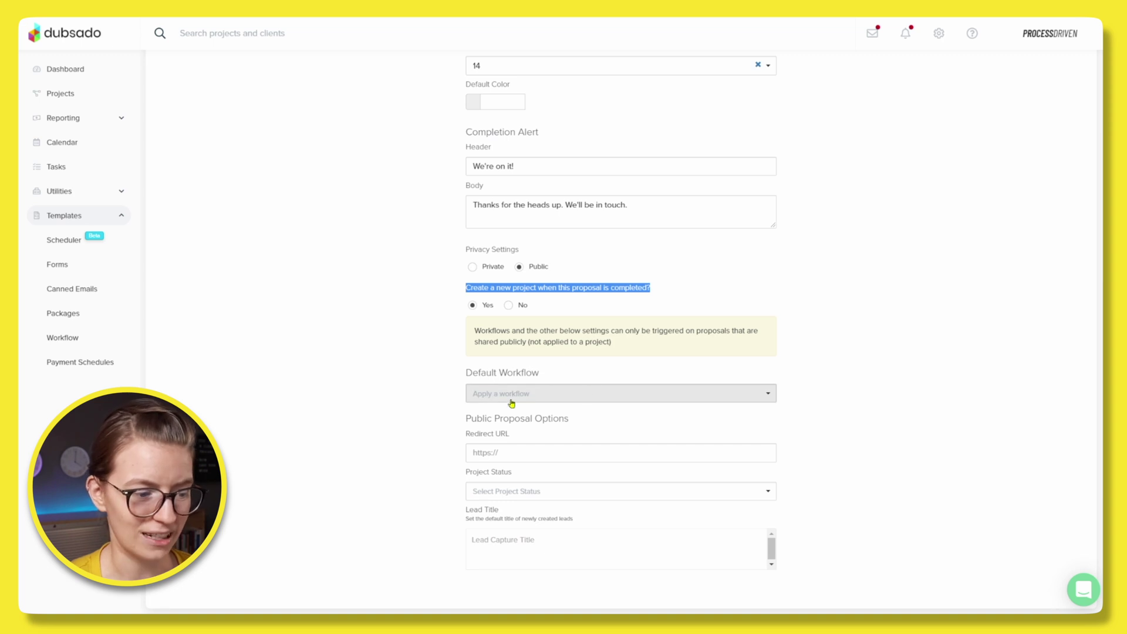
pyautogui.click(491, 398)
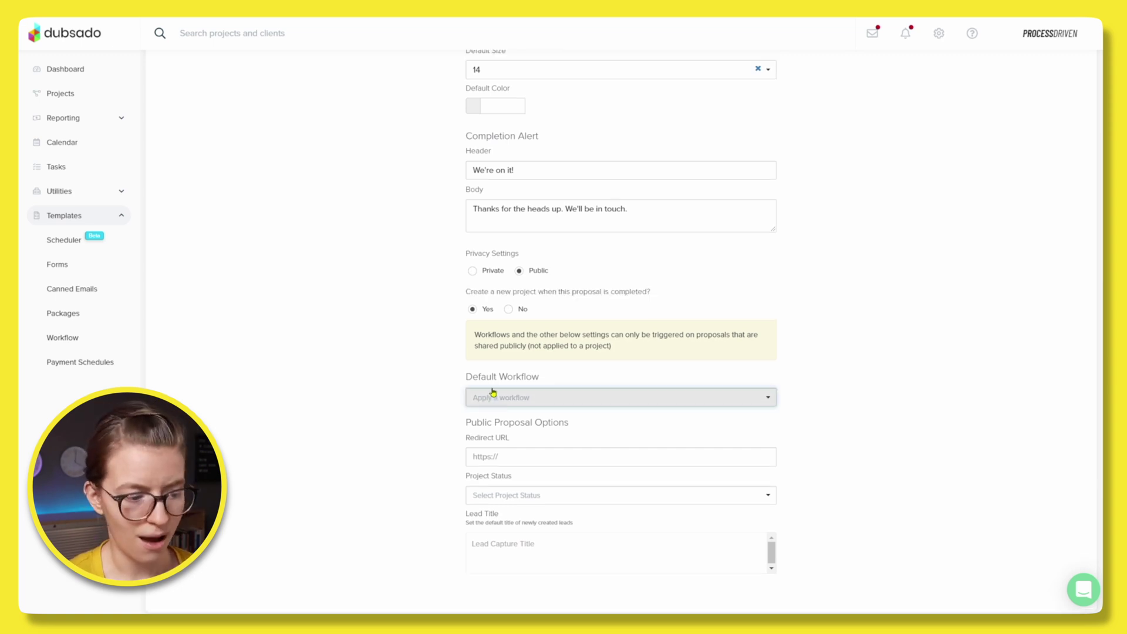
pyautogui.click(503, 463)
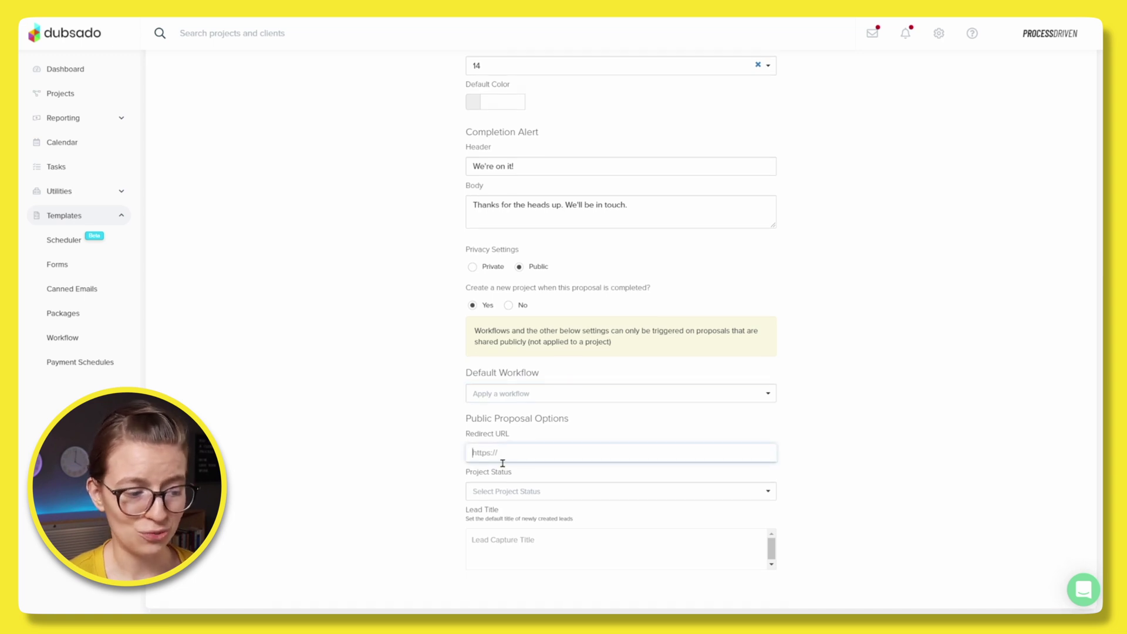
pyautogui.click(504, 491)
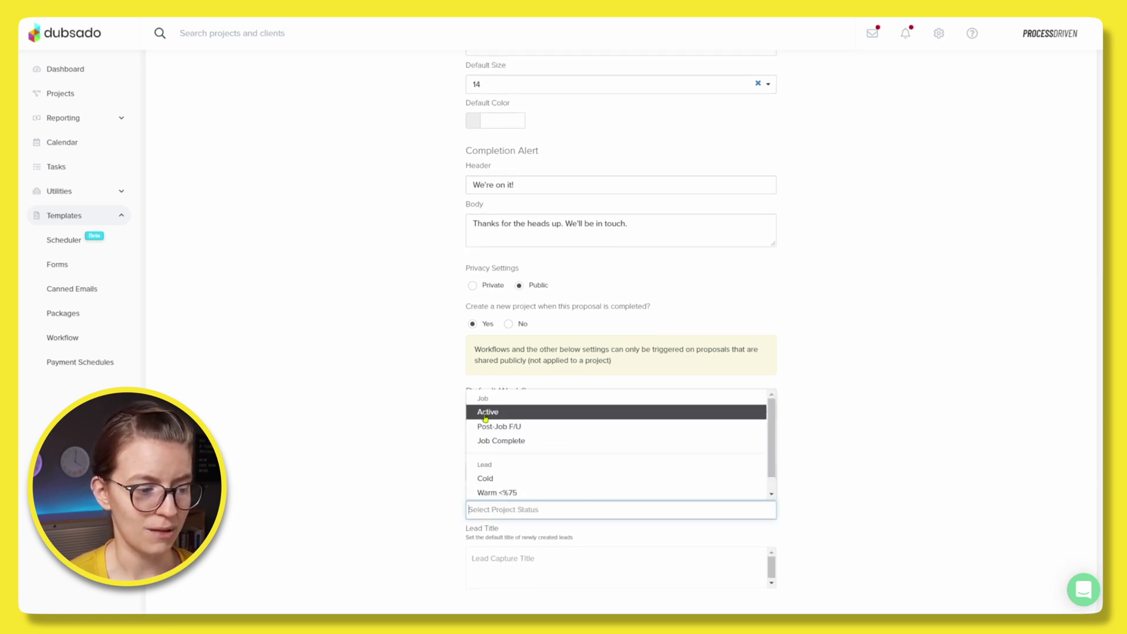
pyautogui.press('Return')
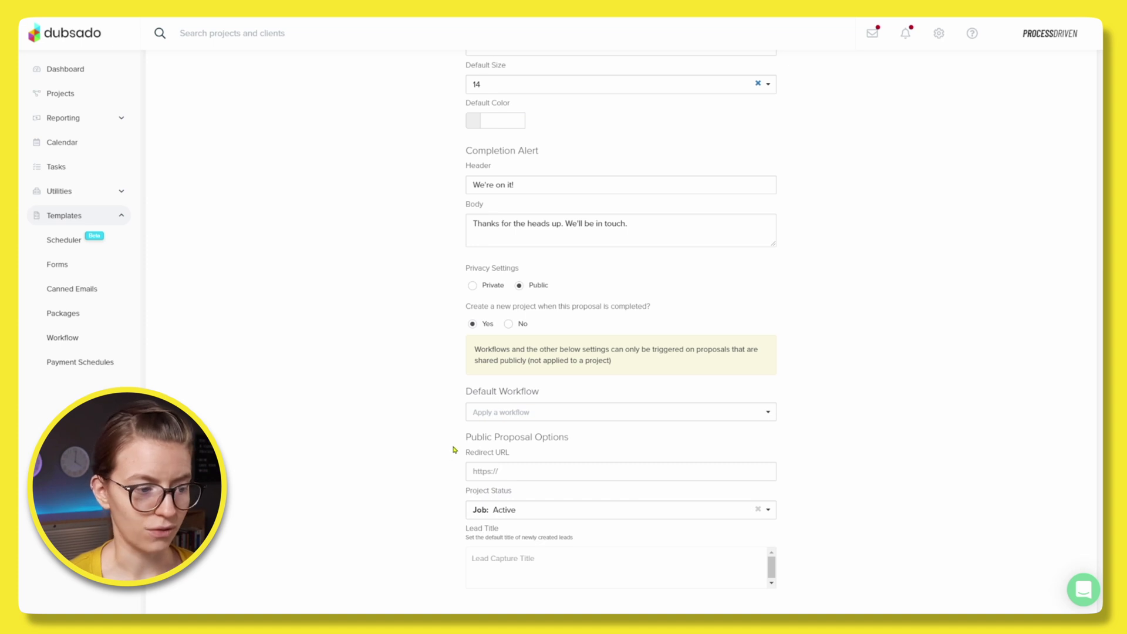
# Step: Enter 'Support Ticket' as the Lead Title
pyautogui.scroll(-1, 364, 484)
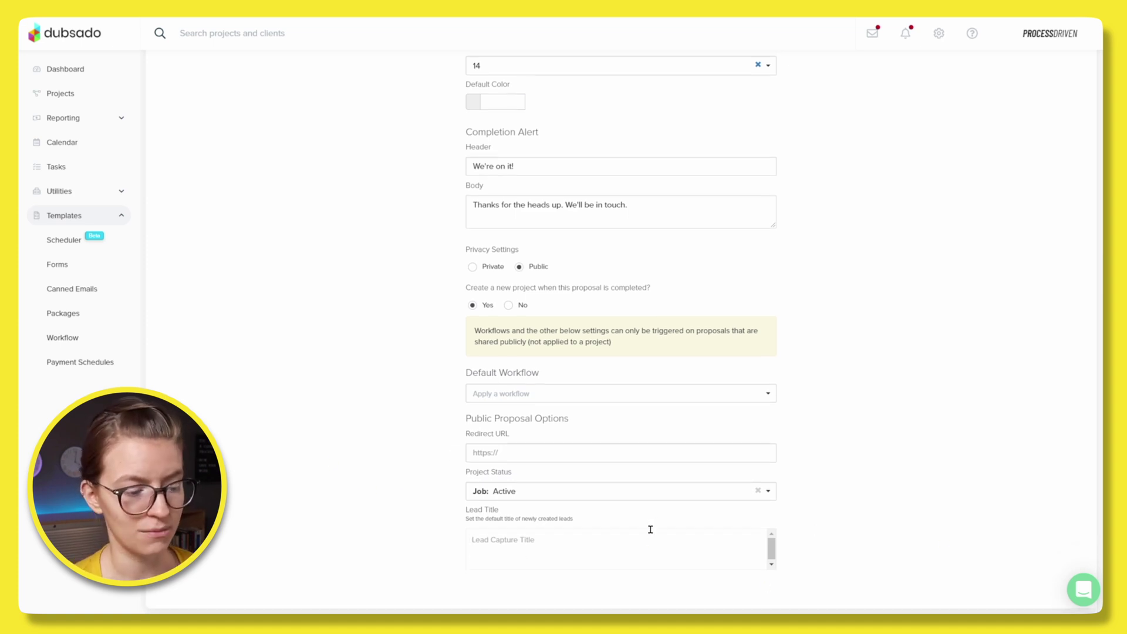
pyautogui.write('Support Ticket')
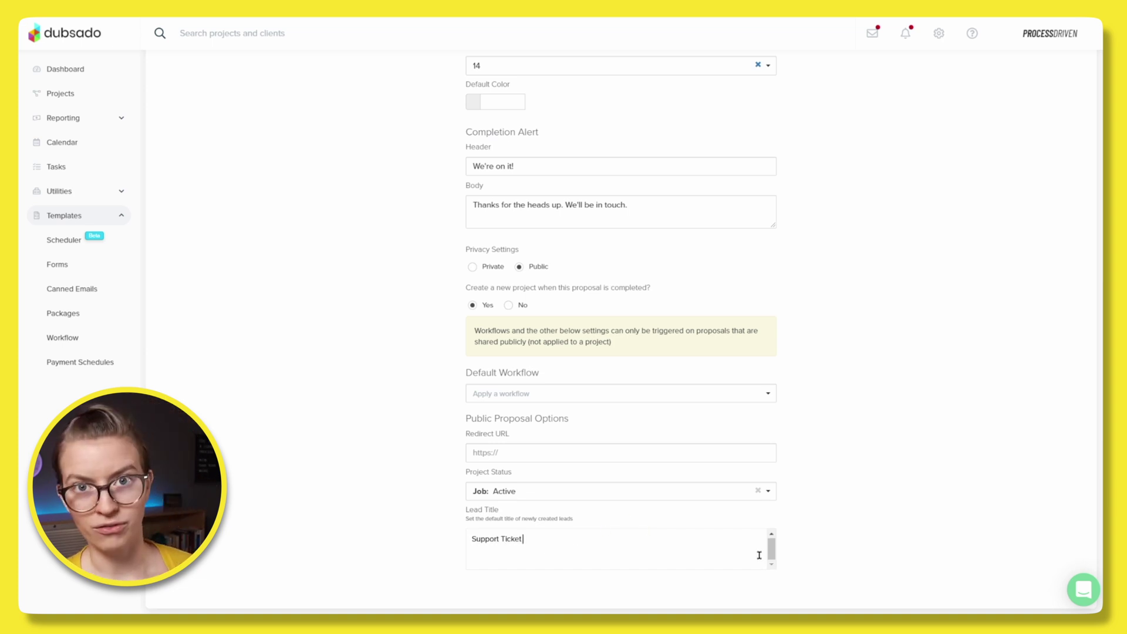
pyautogui.scroll(6, 898, 237)
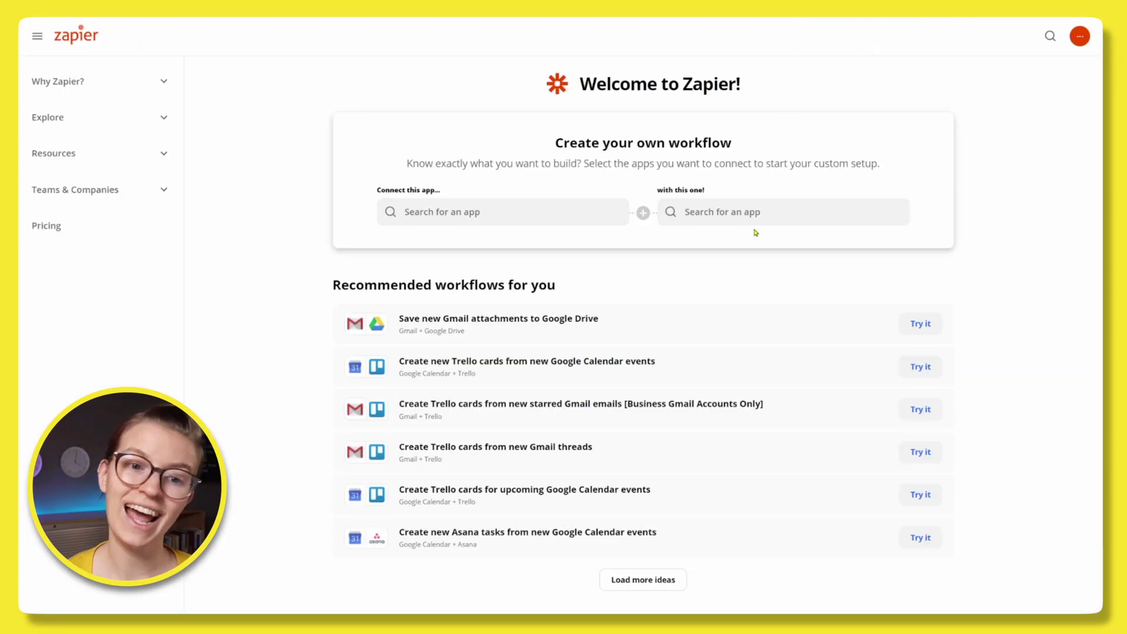
# Step: Pick Dubsado as the trigger app and ClickUp as the action app
pyautogui.click(473, 212)
pyautogui.write('dubsado')
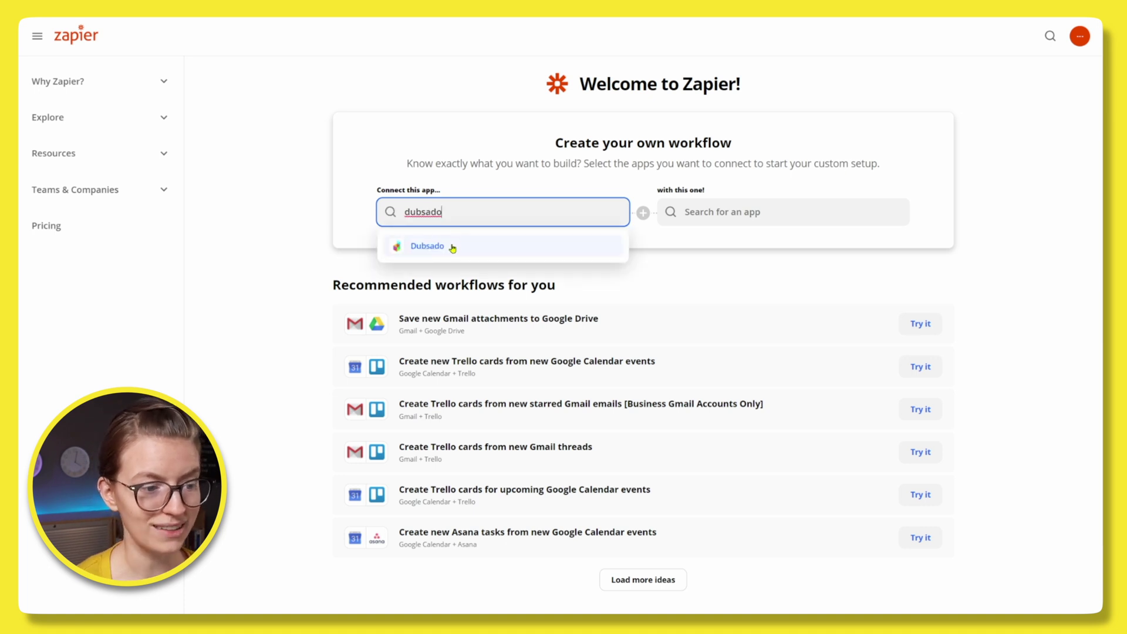
pyautogui.click(431, 242)
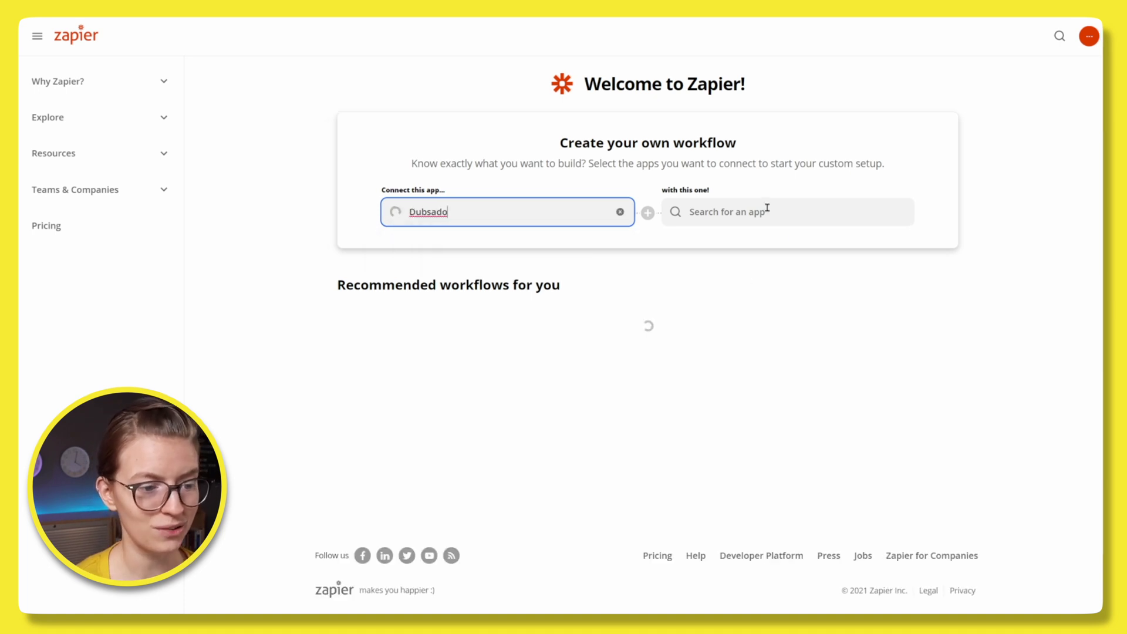
pyautogui.click(766, 206)
pyautogui.write('clickup')
pyautogui.click(727, 248)
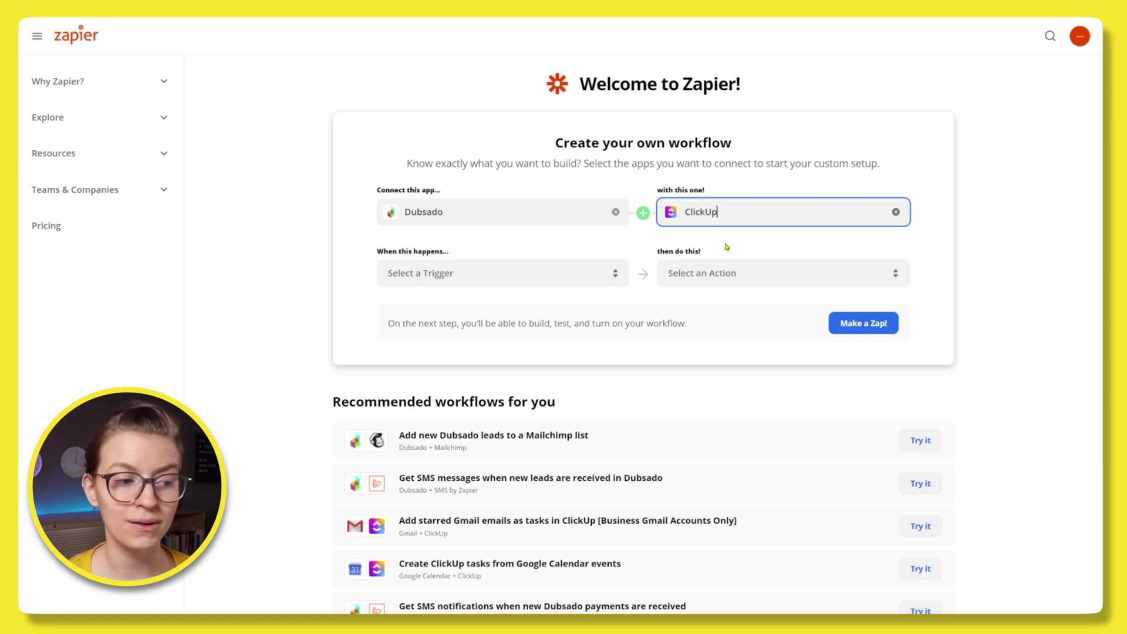
# Step: Choose New Project as Job as the trigger and Create Task as the action, then start the zap
pyautogui.click(492, 268)
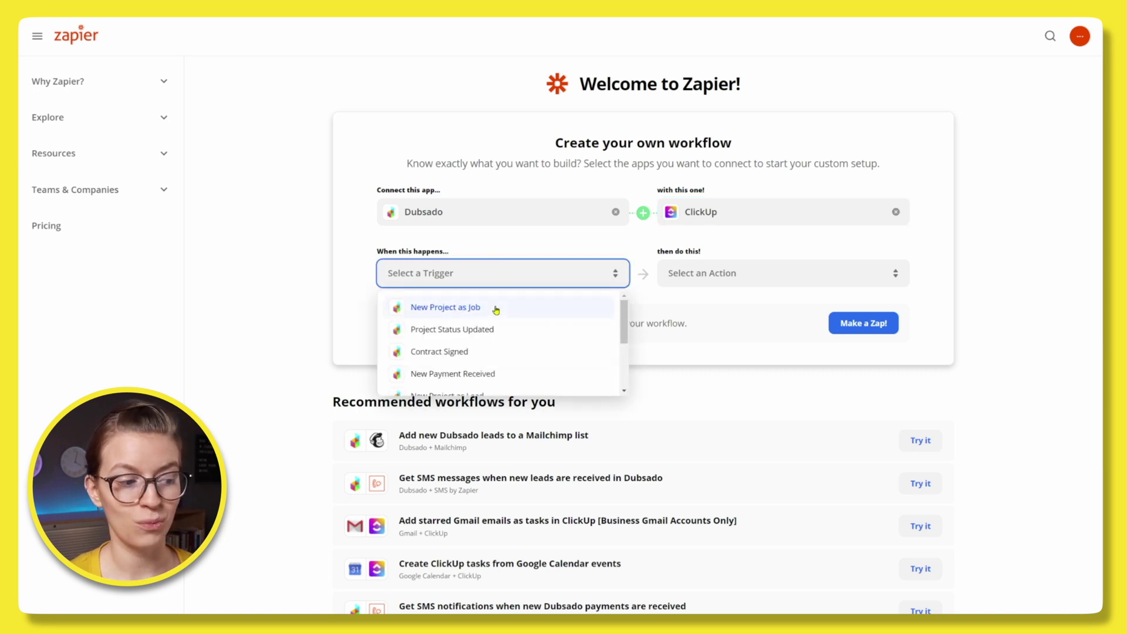
pyautogui.click(493, 308)
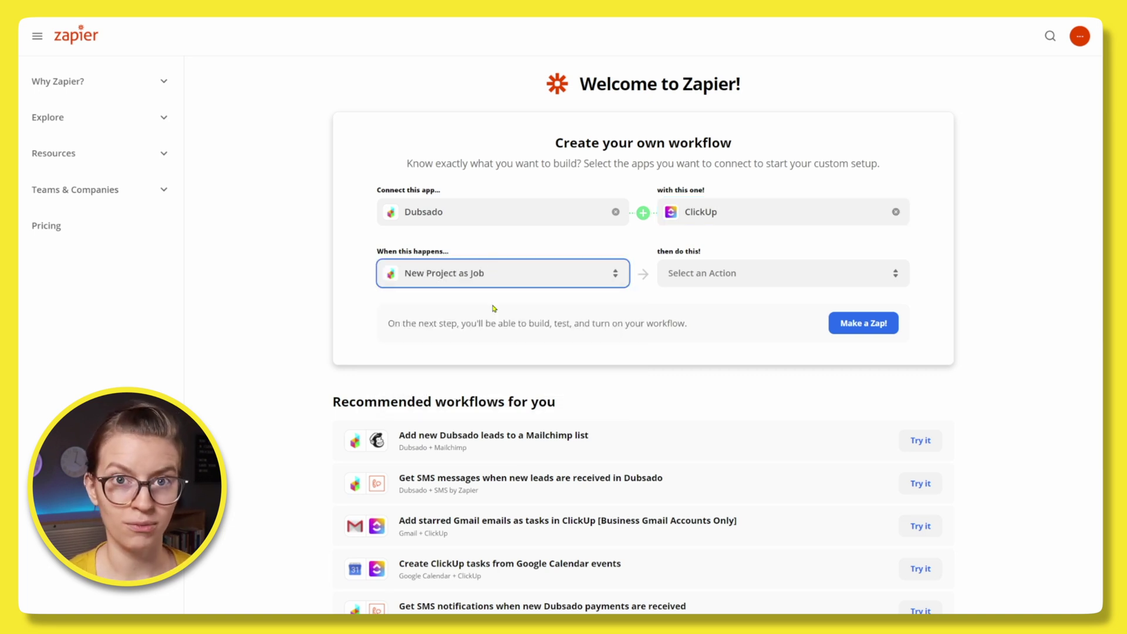
pyautogui.click(697, 277)
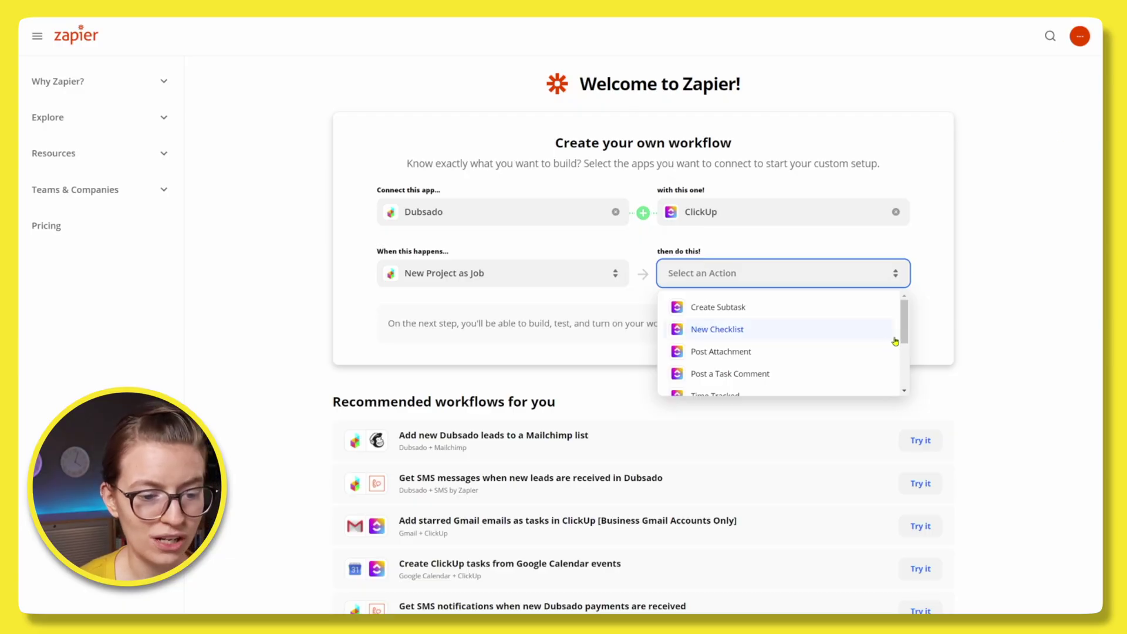
pyautogui.moveTo(899, 329); pyautogui.dragTo(900, 377)
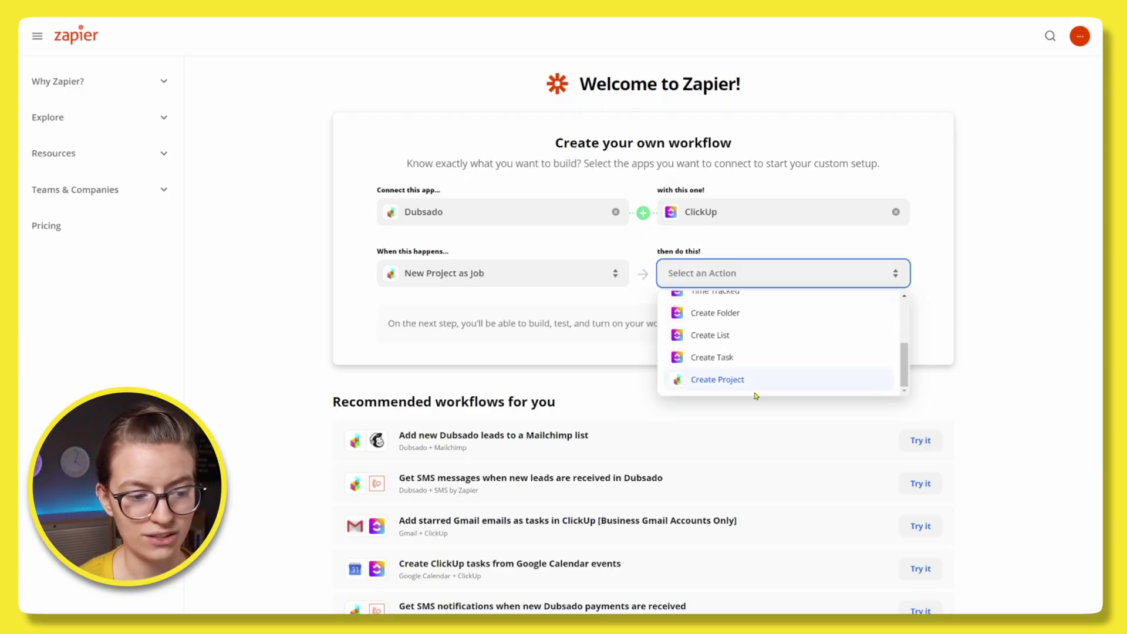
pyautogui.click(714, 358)
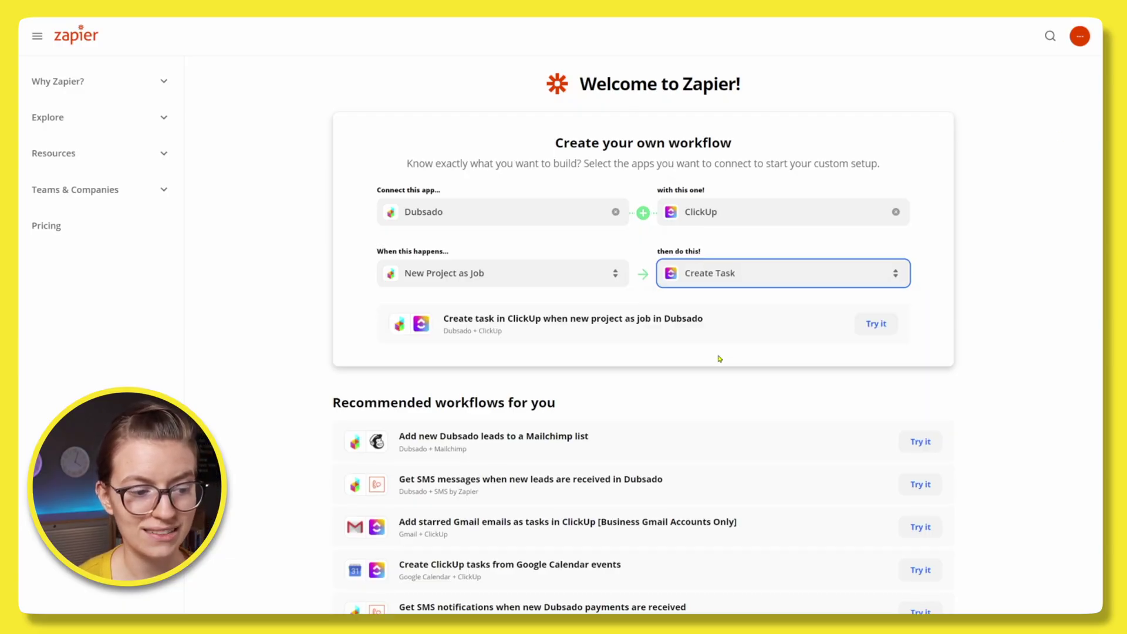
pyautogui.click(869, 327)
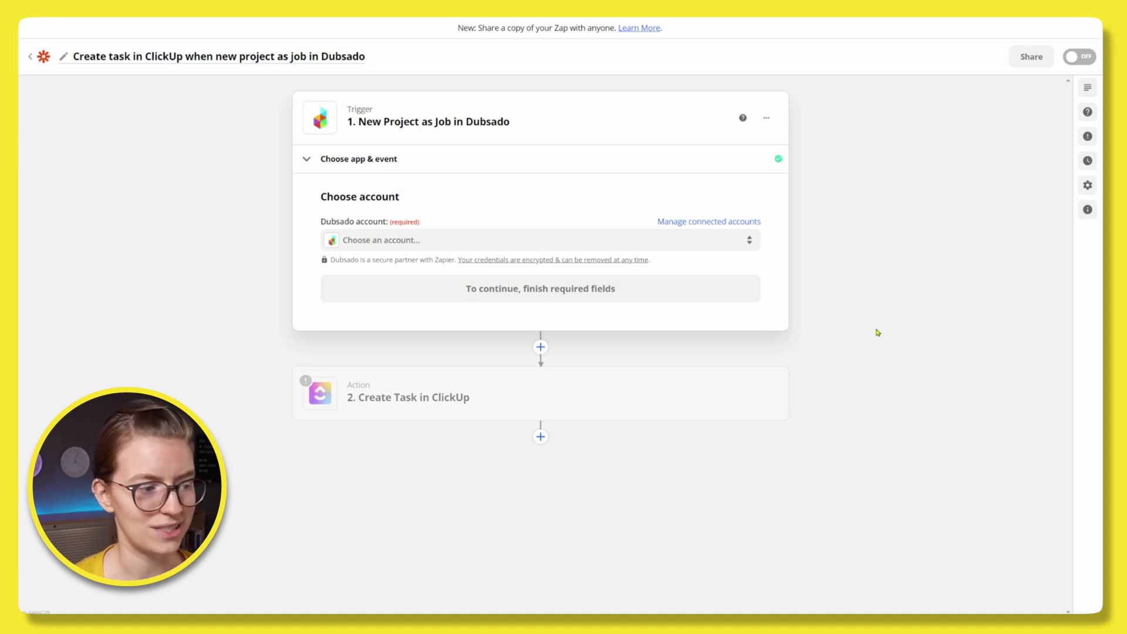
# Step: Connect the existing Dubsado account to the trigger, cancelling the new-account popup, and continue
pyautogui.click(495, 248)
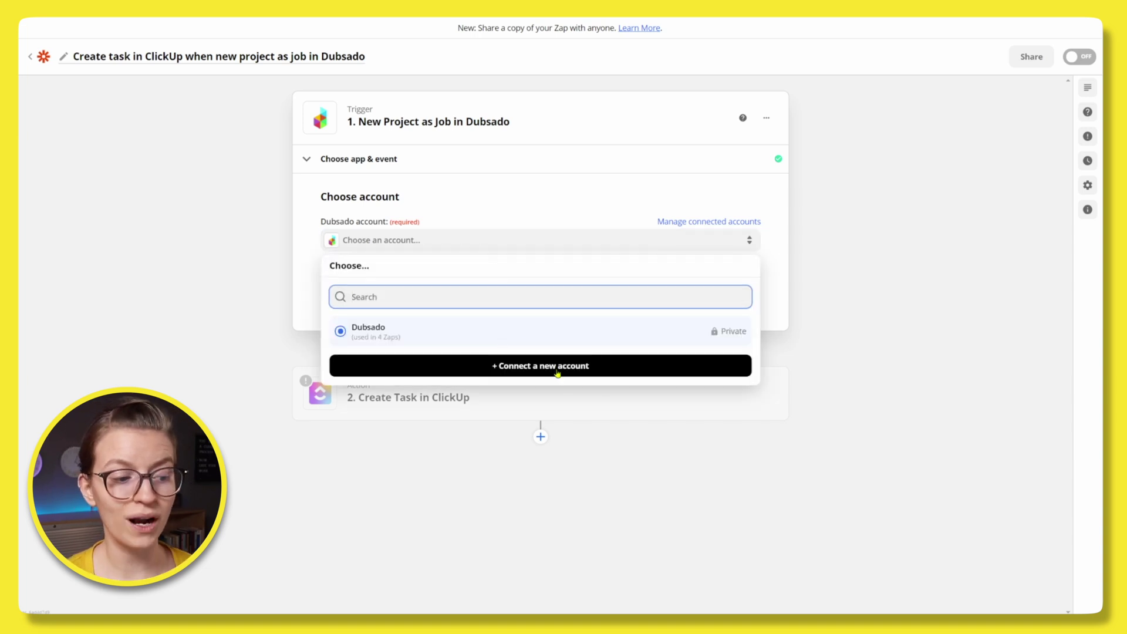
pyautogui.click(604, 370)
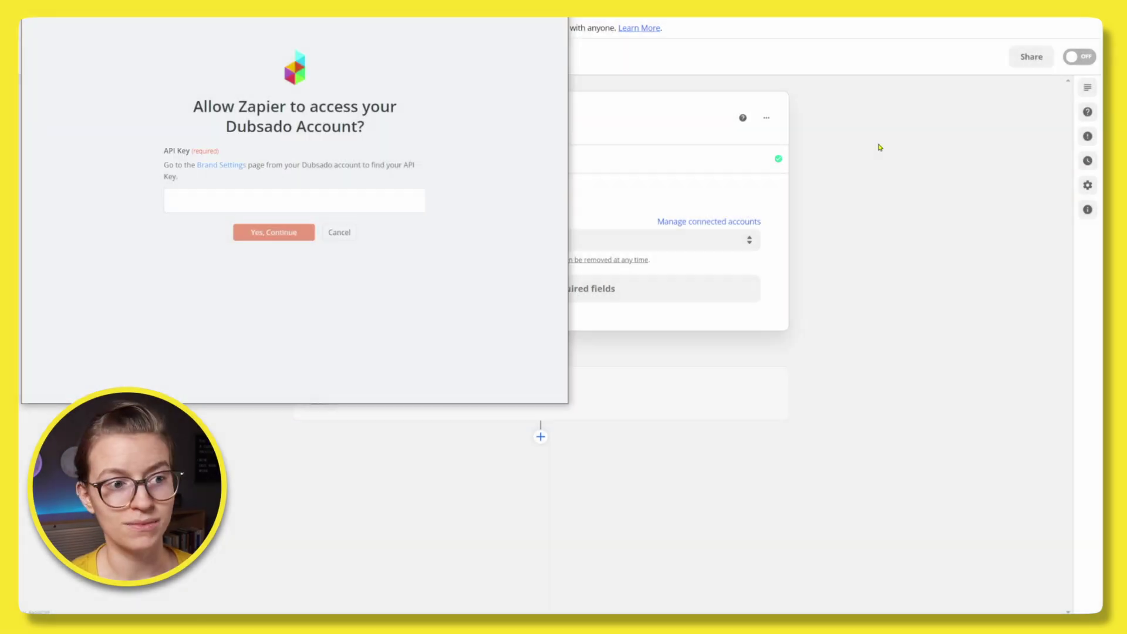
pyautogui.click(884, 147)
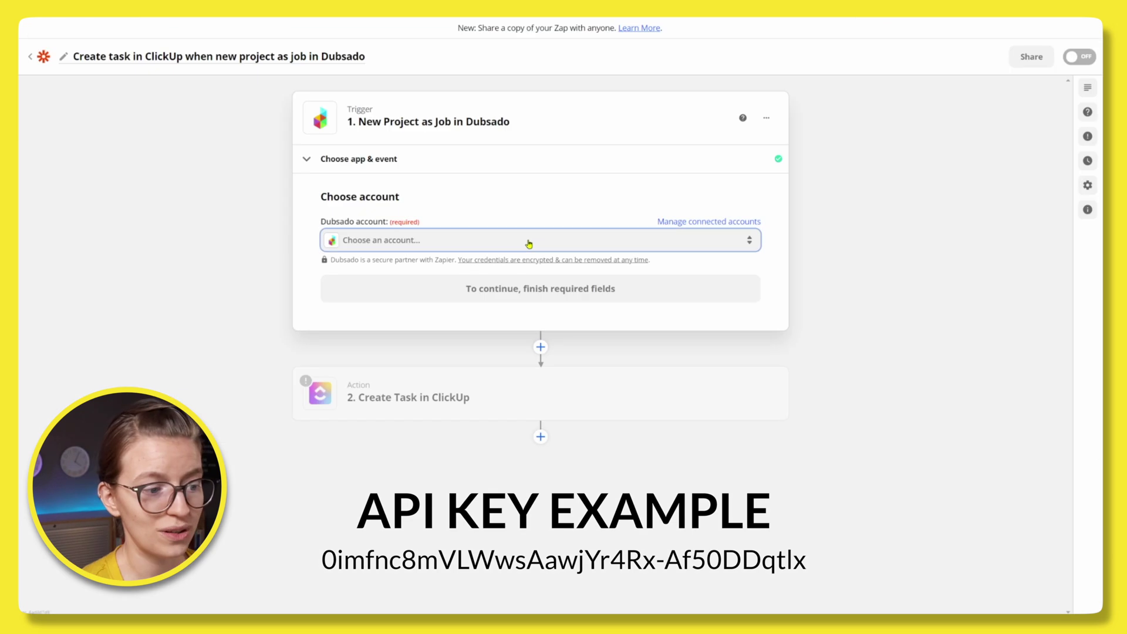
pyautogui.click(529, 240)
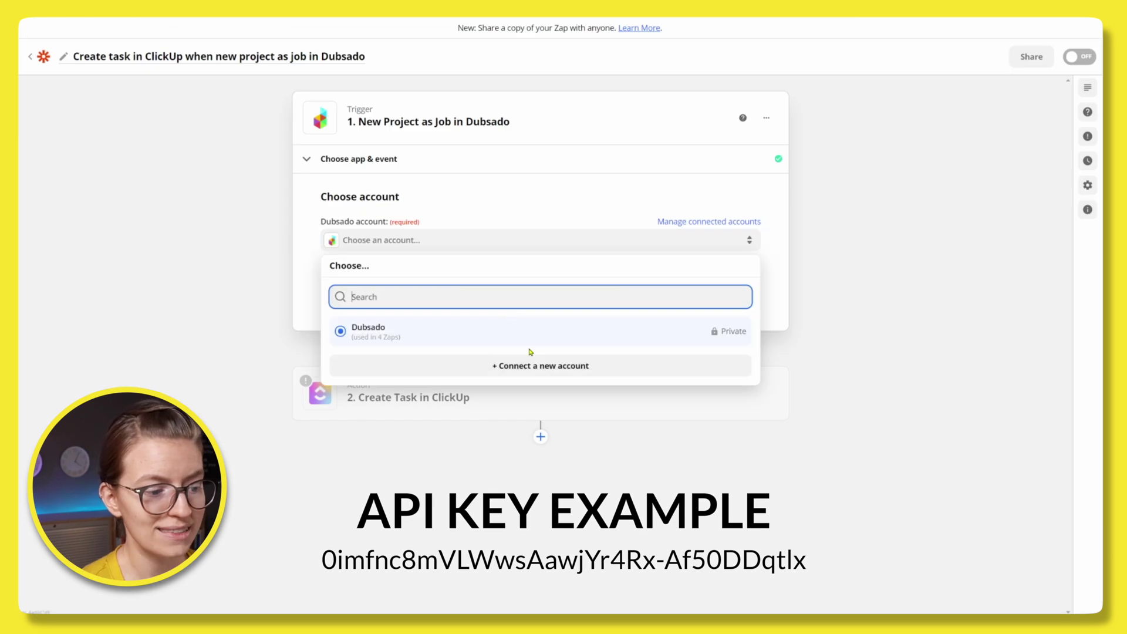
pyautogui.click(531, 365)
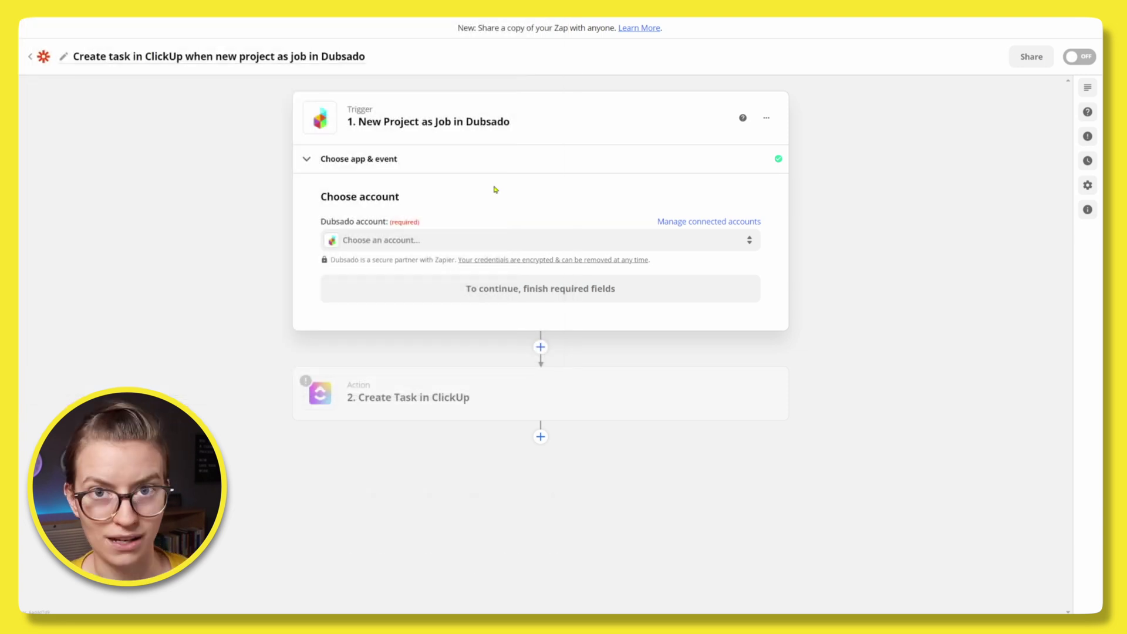
pyautogui.click(414, 245)
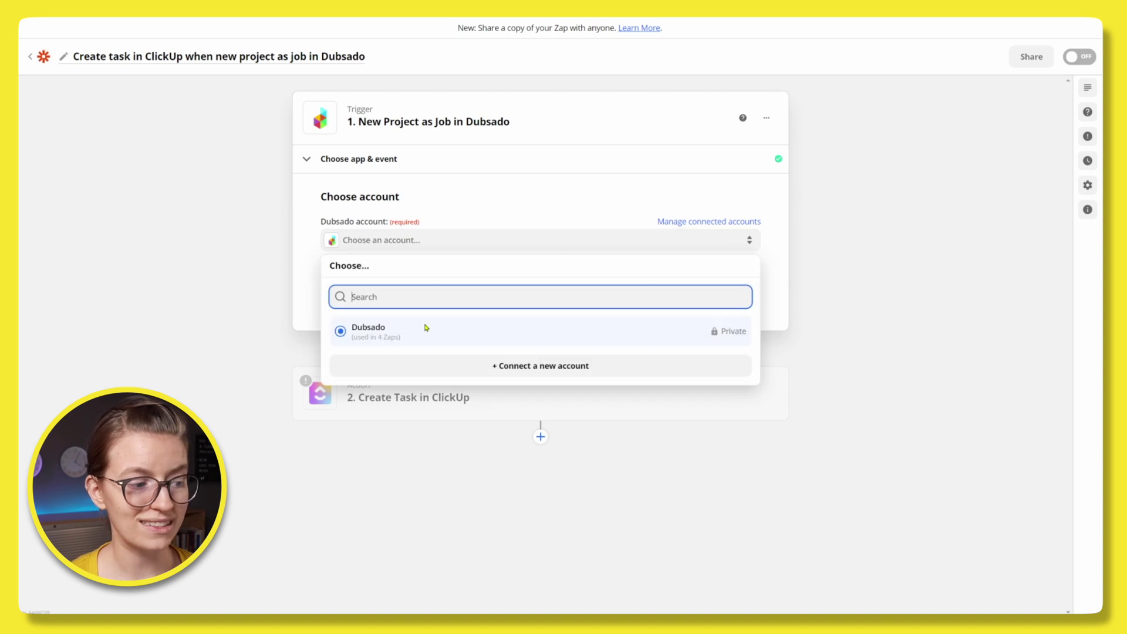
pyautogui.click(426, 329)
pyautogui.click(504, 296)
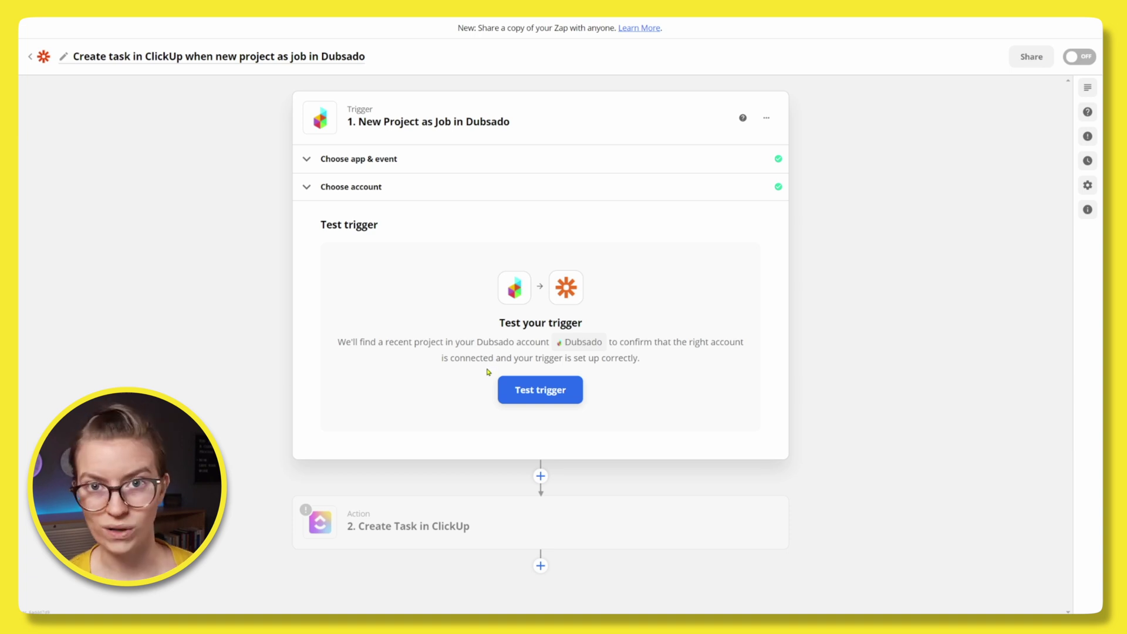
# Step: Test the Dubsado trigger to pull a sample project and keep Create Task as the action event
pyautogui.click(549, 390)
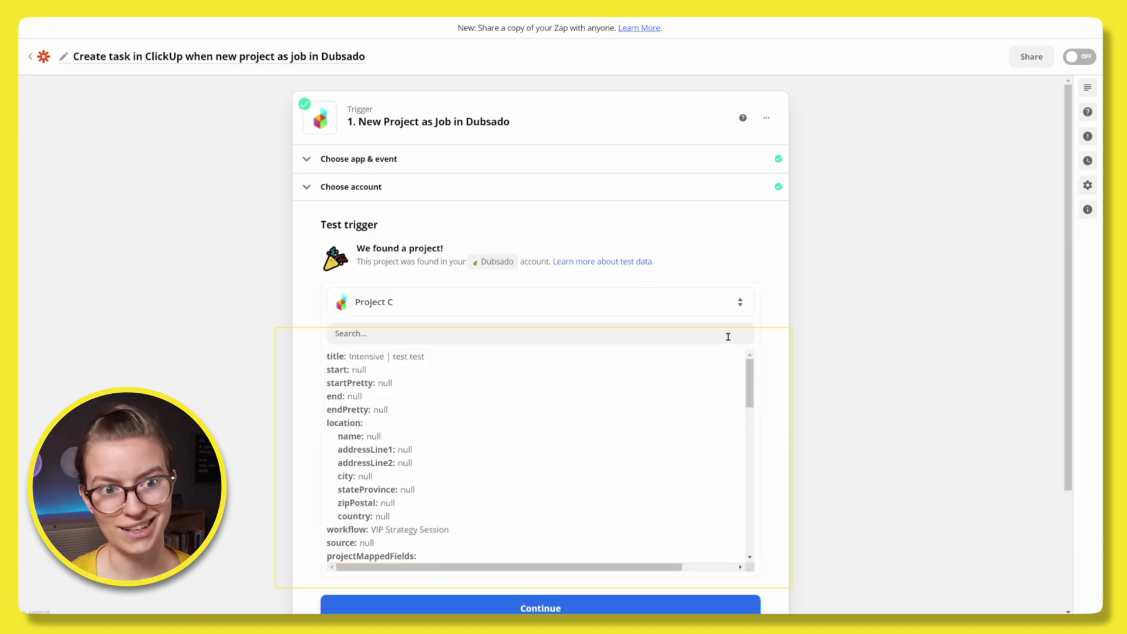
pyautogui.scroll(-3, 798, 357)
pyautogui.click(630, 453)
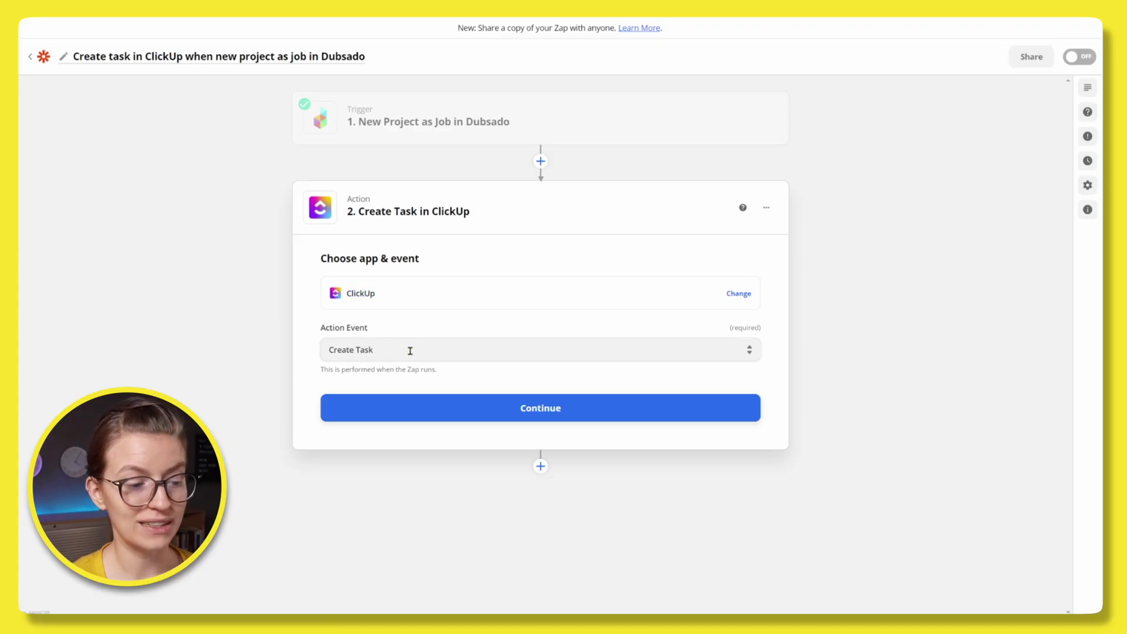
pyautogui.click(411, 350)
pyautogui.click(423, 332)
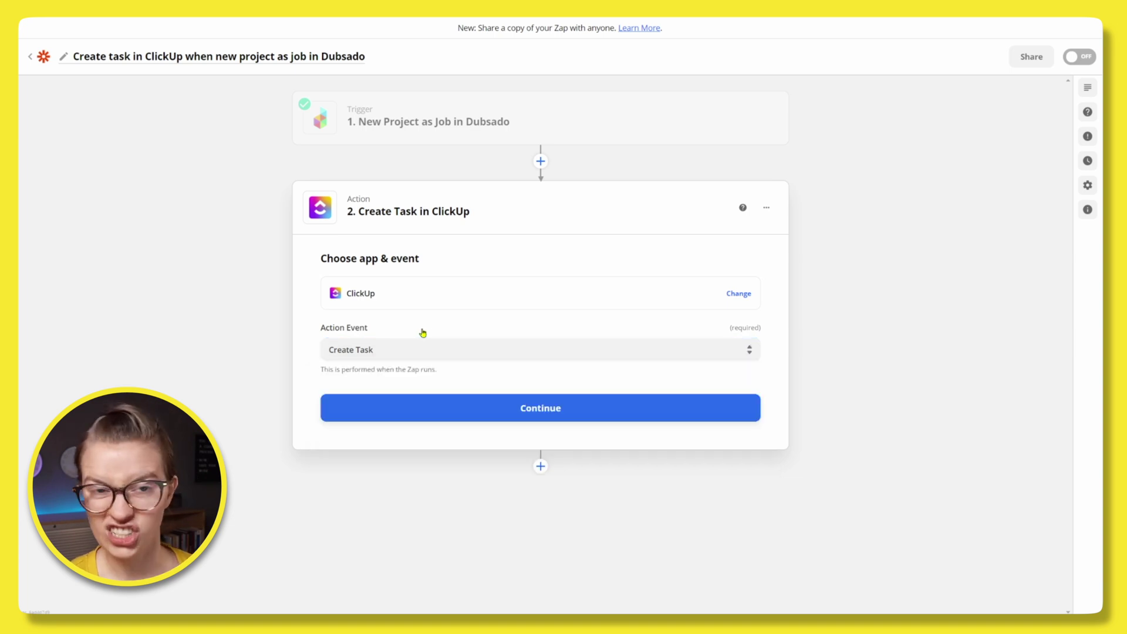
pyautogui.click(436, 405)
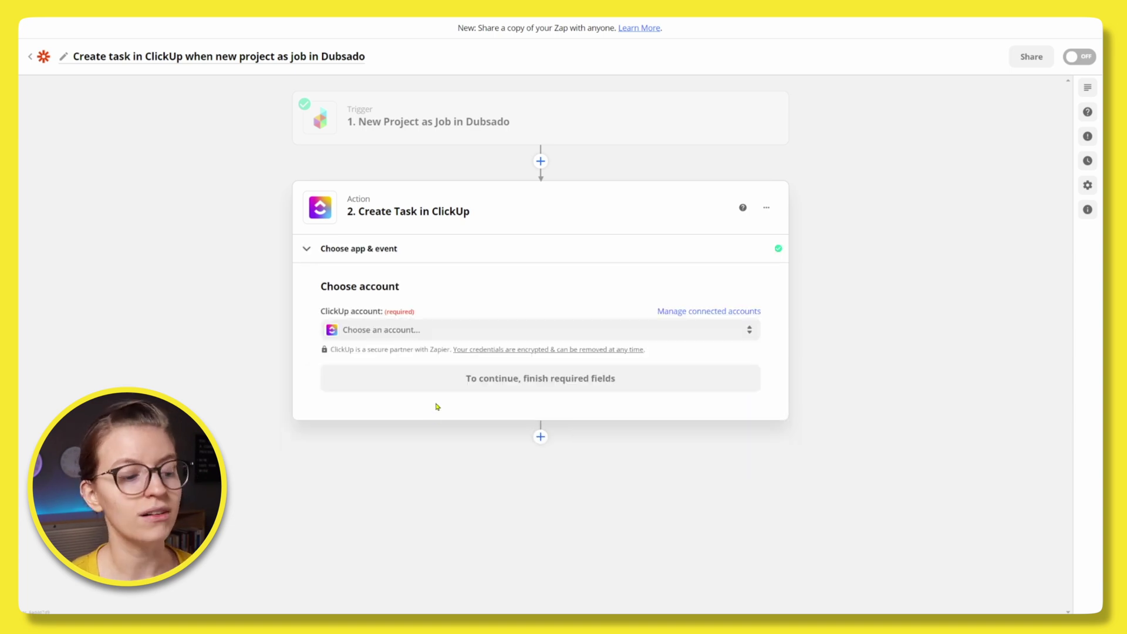
# Step: Connect the second existing ClickUp account to the Create Task action
pyautogui.click(461, 332)
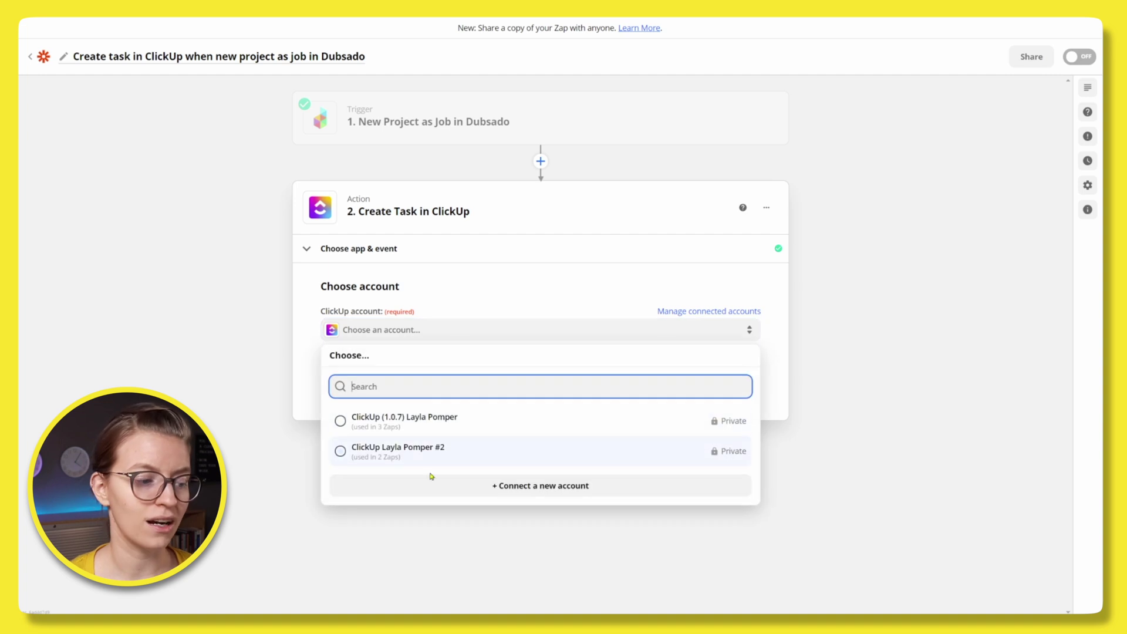
pyautogui.click(554, 486)
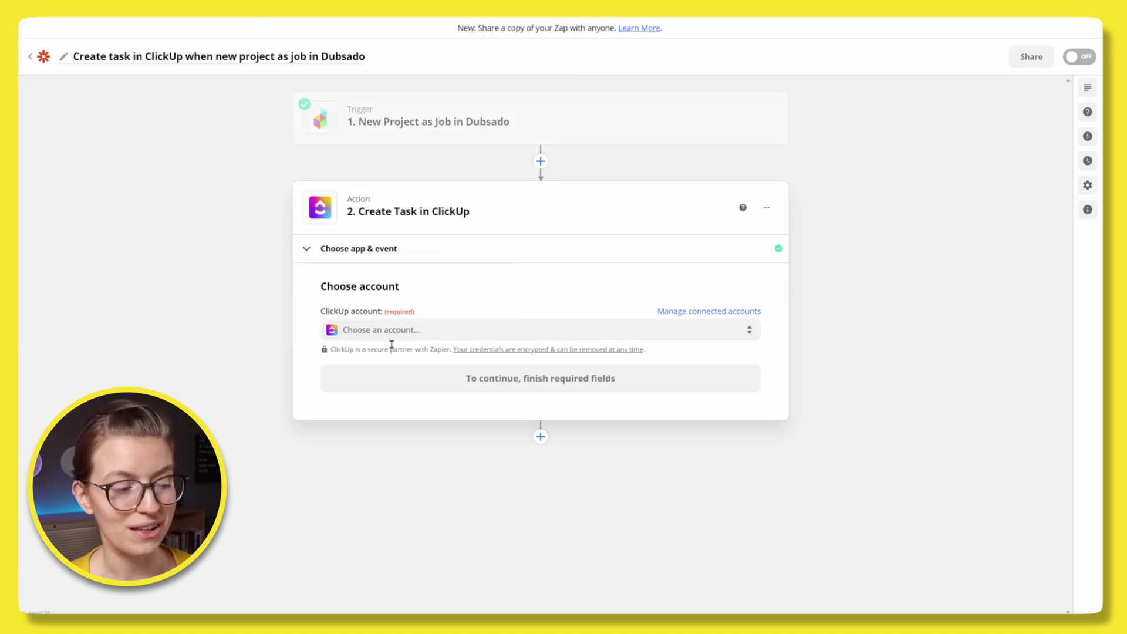
pyautogui.click(391, 332)
pyautogui.click(382, 448)
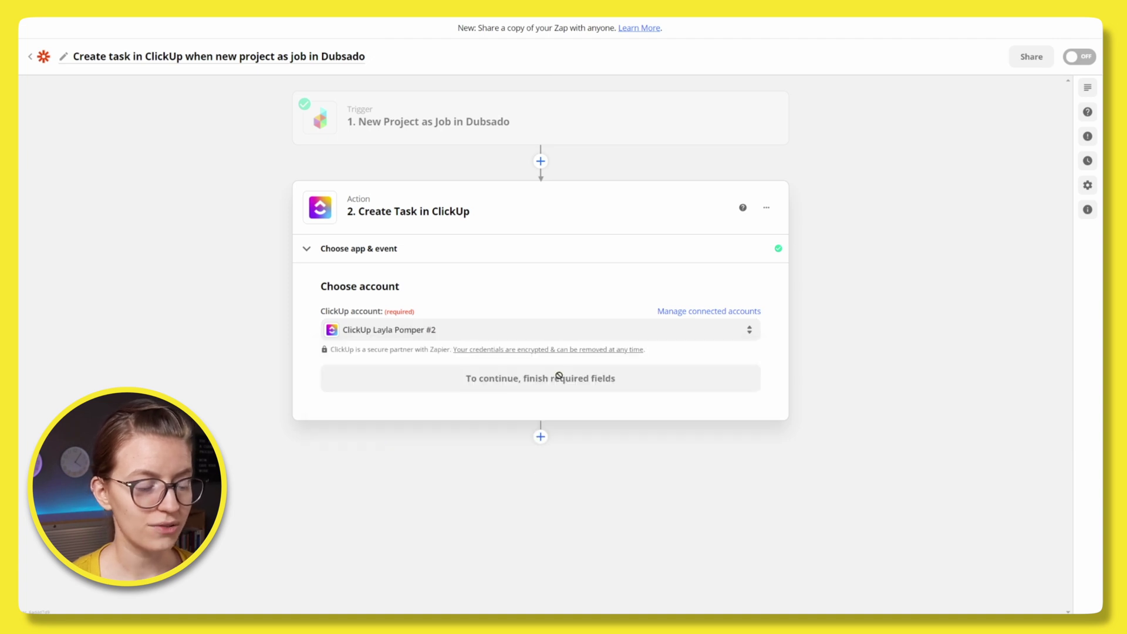
pyautogui.click(540, 379)
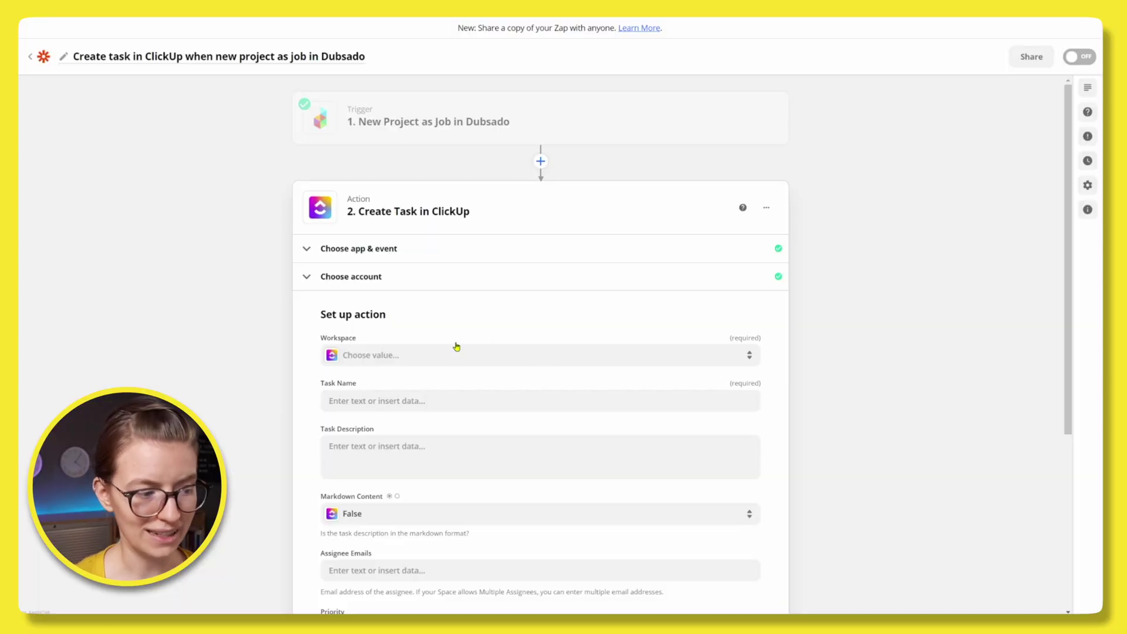
# Step: Set the Workspace to Demo - ENTERPRISE and the Space to LIVES
pyautogui.click(457, 354)
pyautogui.click(431, 480)
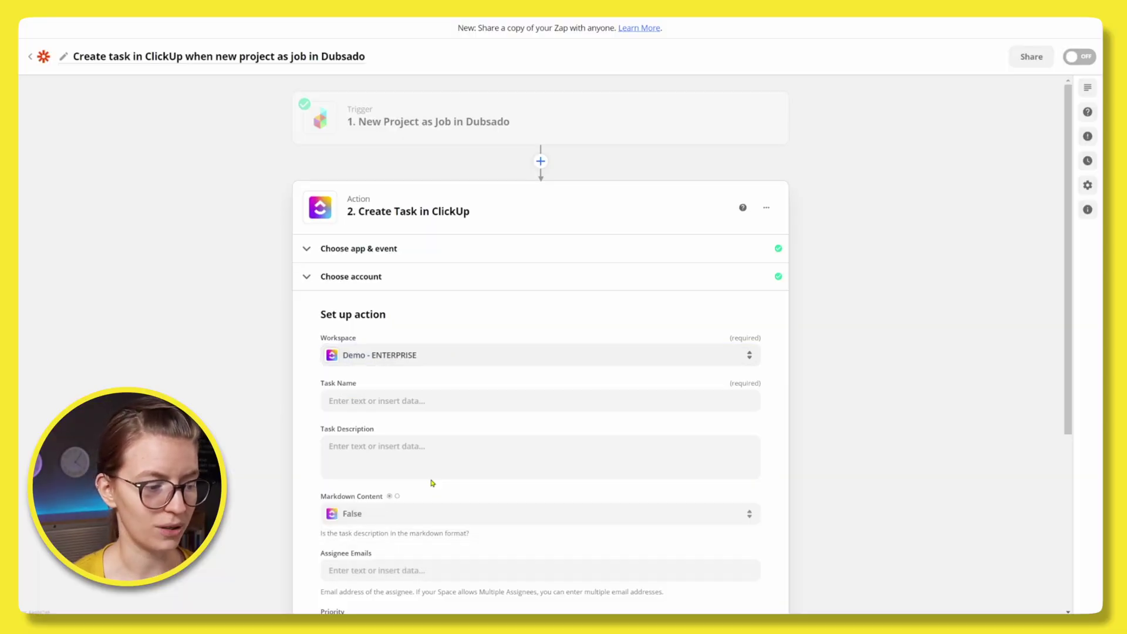
pyautogui.click(416, 400)
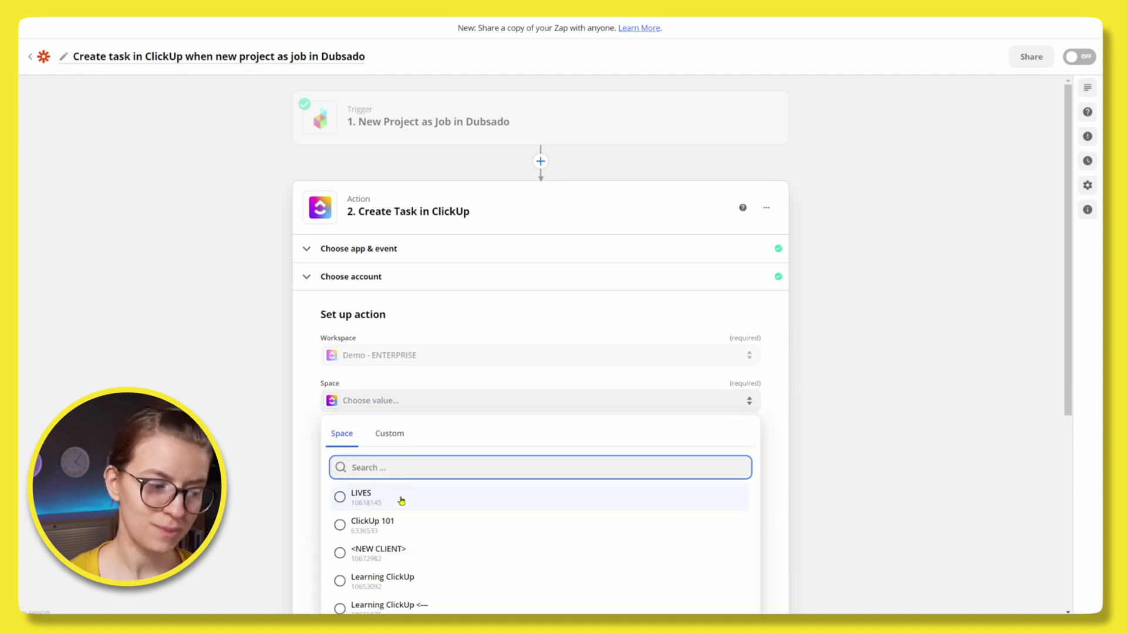
pyautogui.click(399, 502)
pyautogui.click(390, 447)
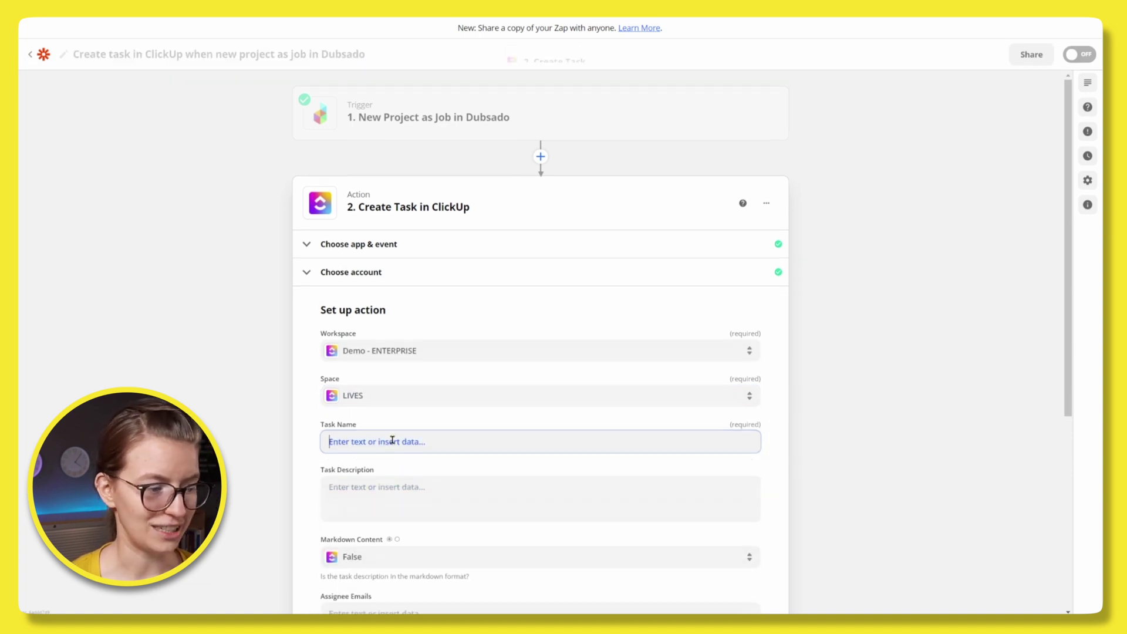
pyautogui.scroll(-4, 344, 205)
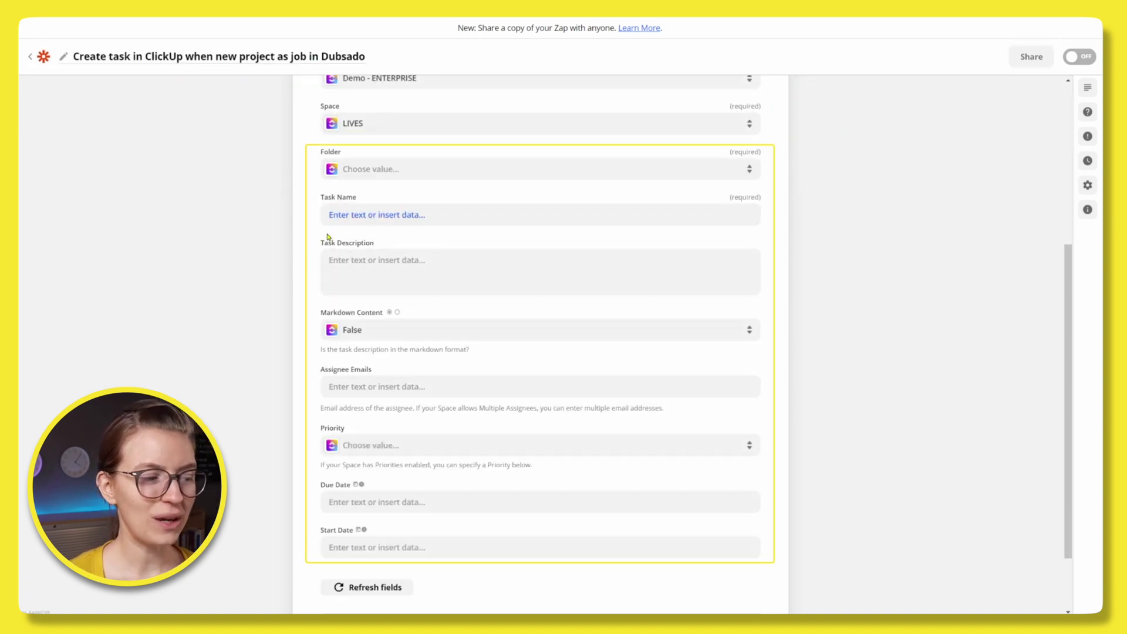
# Step: Choose Folder Automation Livestream, List "Workflow" Automations, and the Consultation template
pyautogui.click(380, 165)
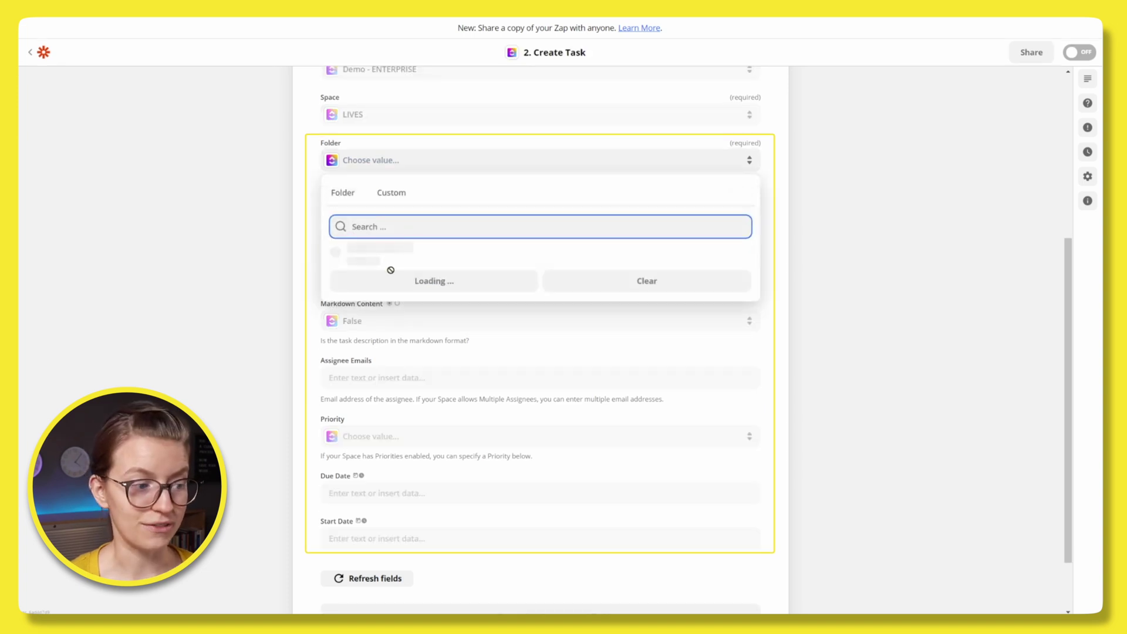
pyautogui.click(376, 254)
pyautogui.click(368, 206)
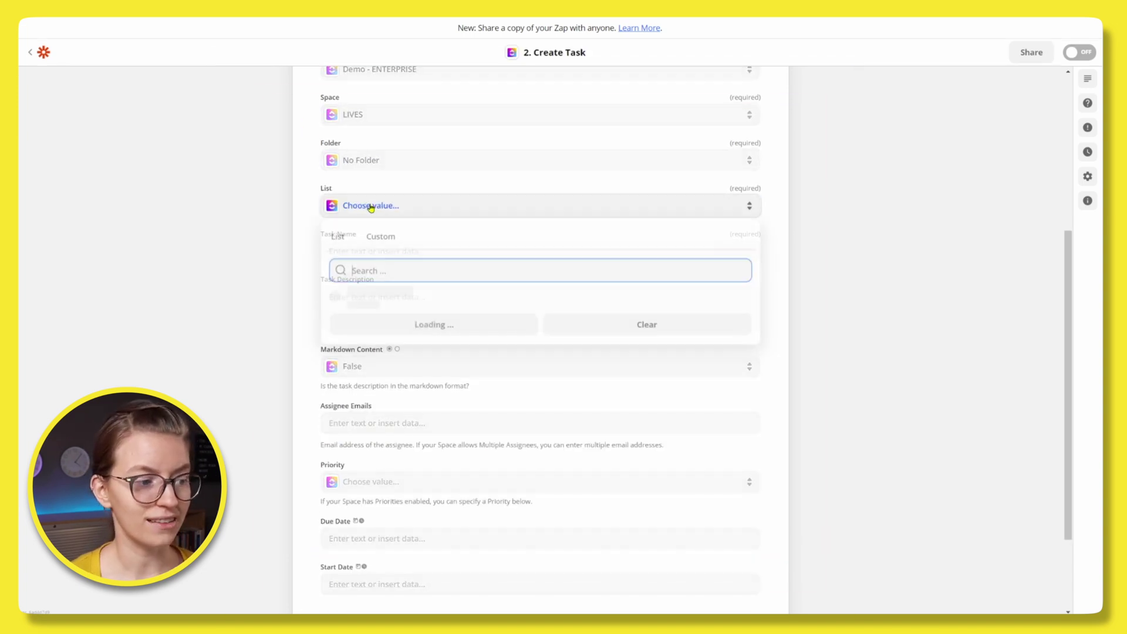
pyautogui.click(372, 209)
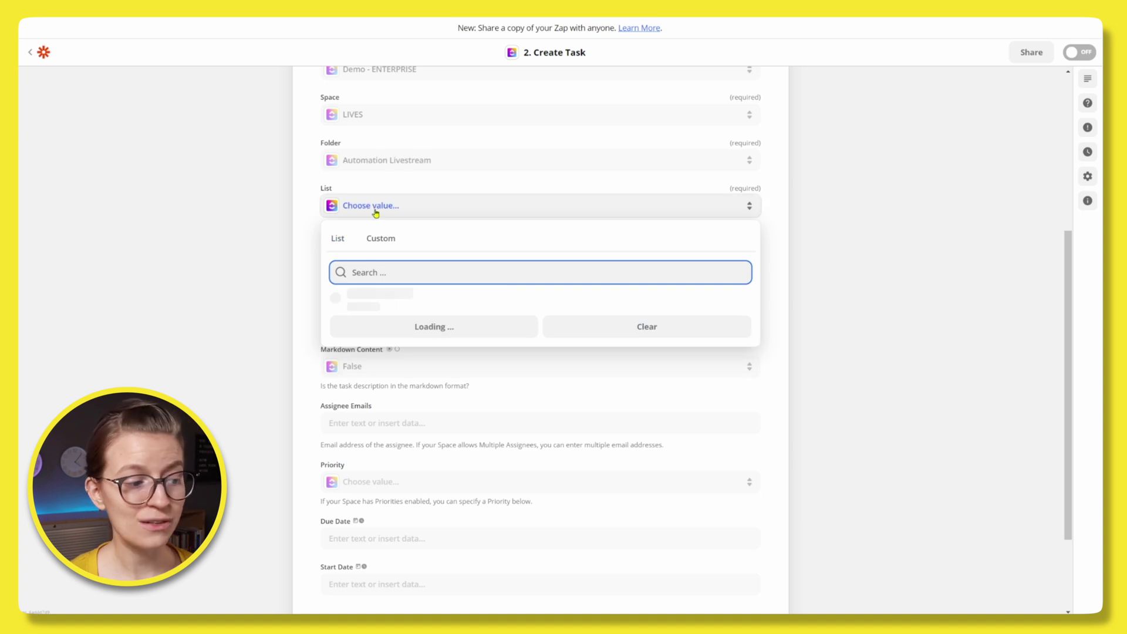
pyautogui.click(394, 313)
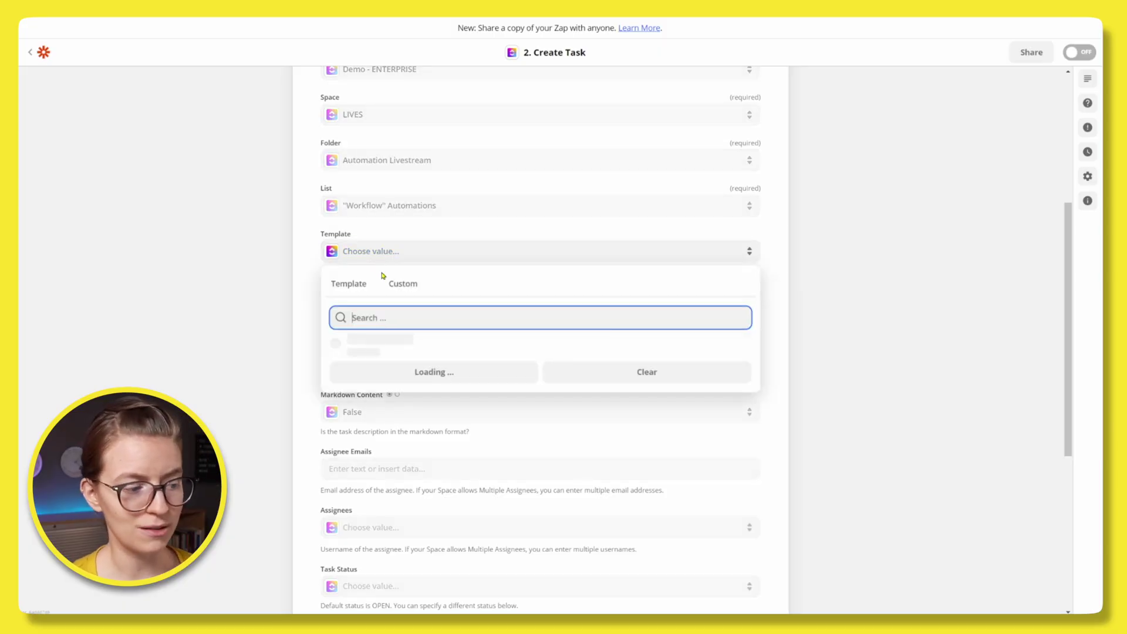
pyautogui.click(368, 414)
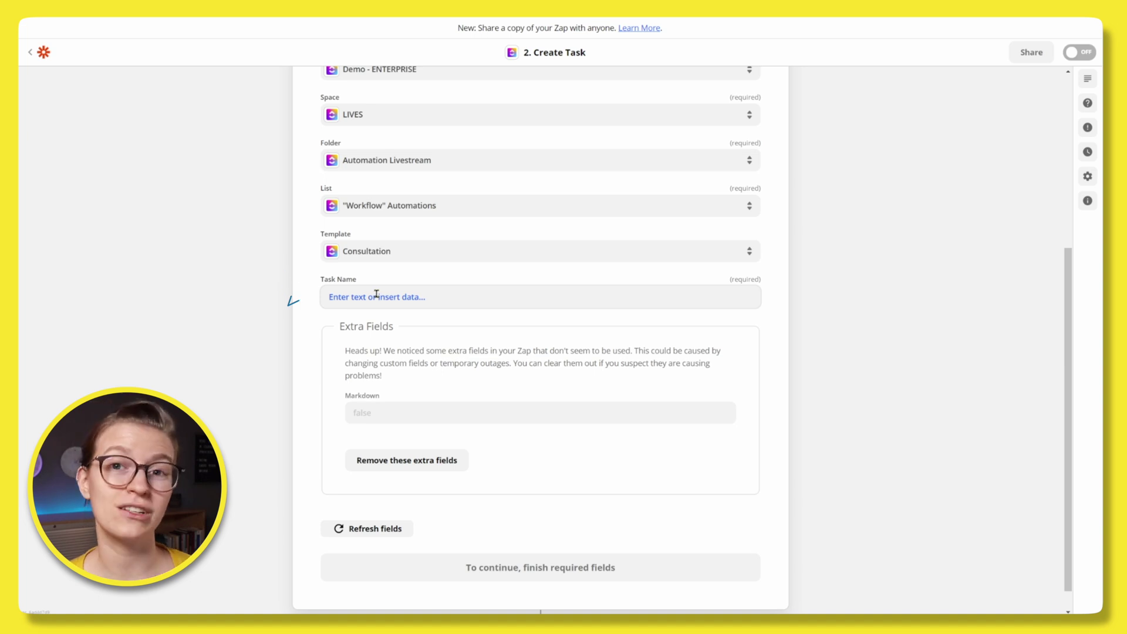
# Step: Compose the Task Name from the Dubsado Title, 'type some words', and Client First Name
pyautogui.scroll(5, 390, 247)
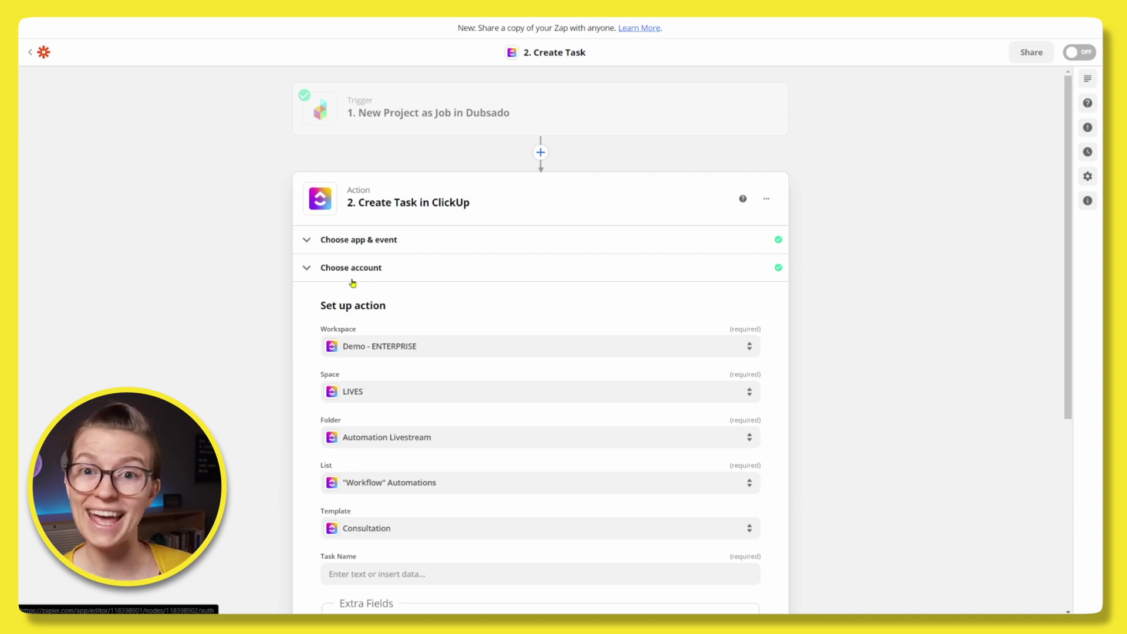
pyautogui.scroll(-5, 352, 283)
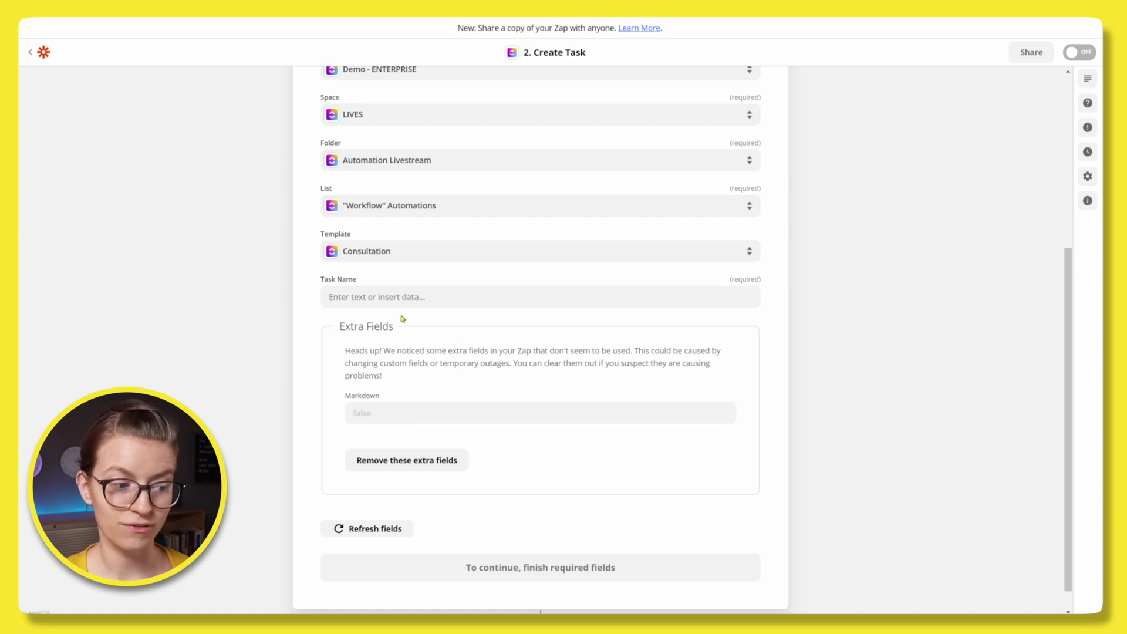
pyautogui.click(387, 298)
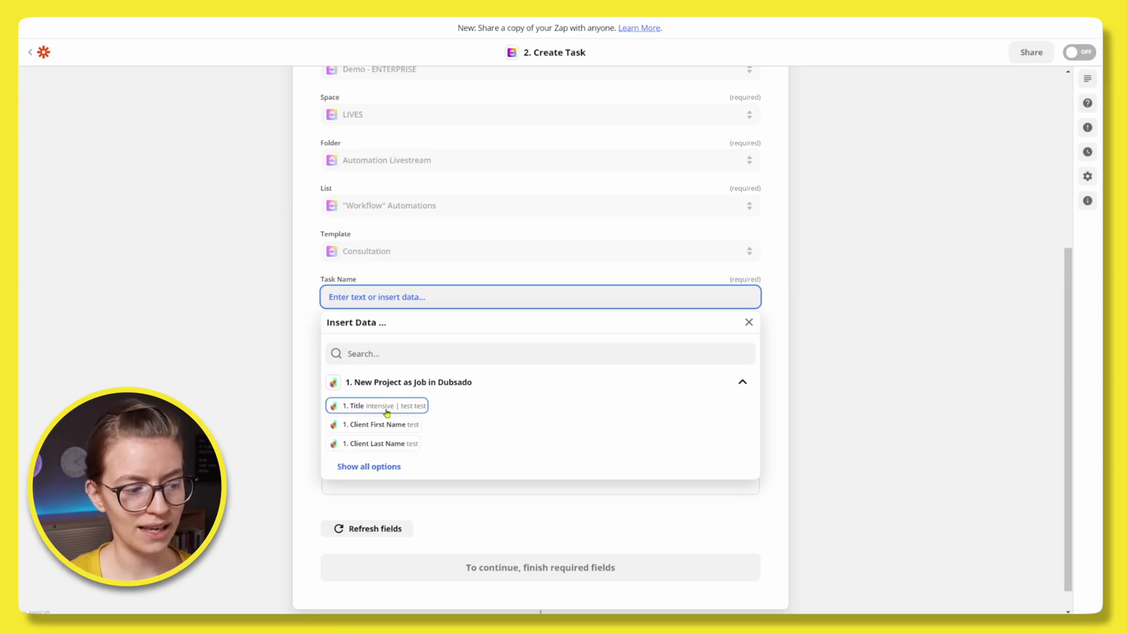
pyautogui.click(387, 408)
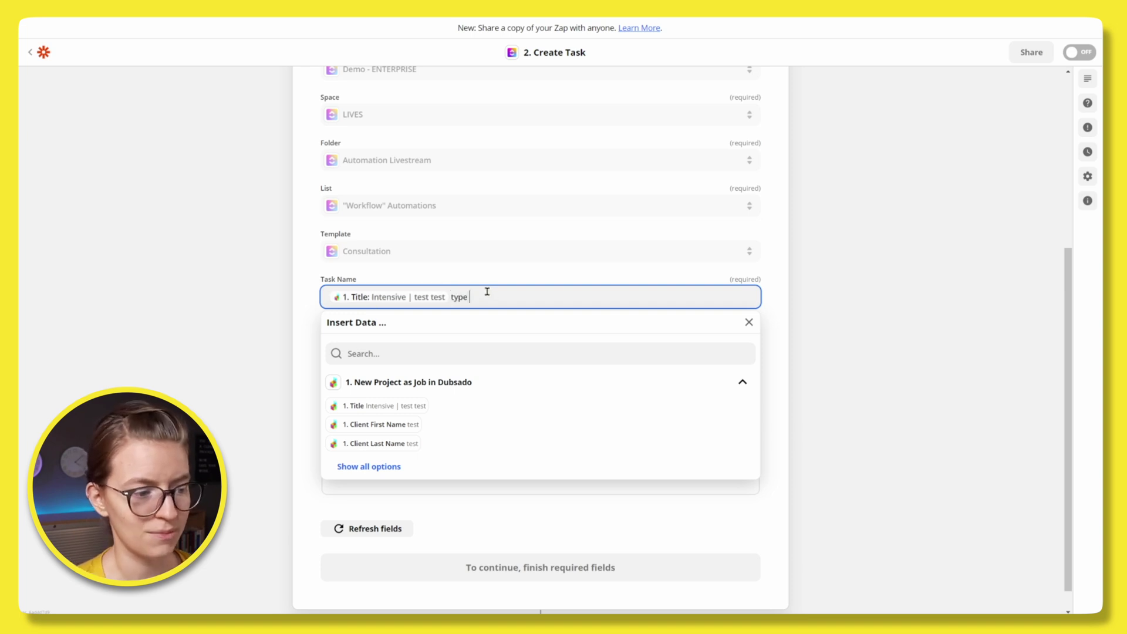
pyautogui.click(376, 424)
pyautogui.click(371, 466)
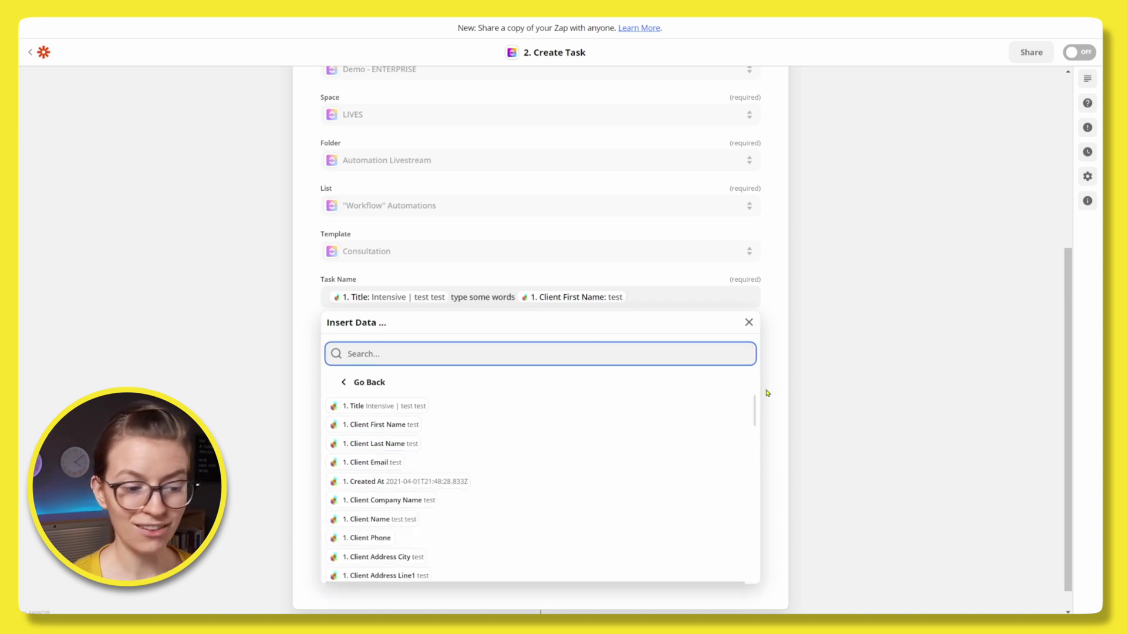
pyautogui.moveTo(753, 410); pyautogui.dragTo(754, 444)
pyautogui.click(903, 390)
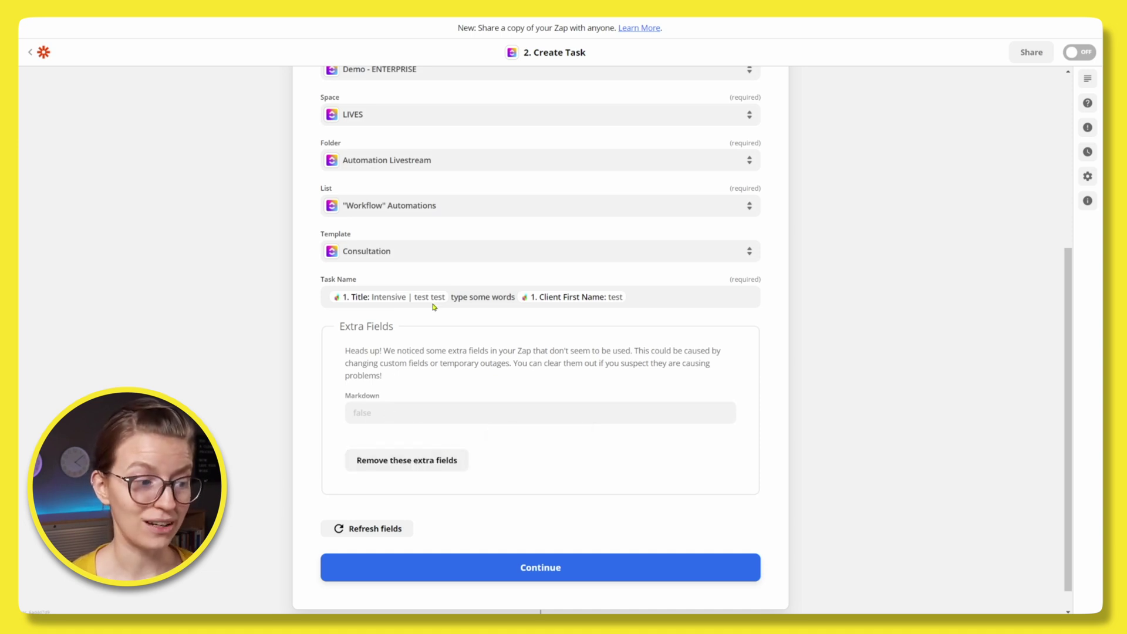
pyautogui.click(583, 253)
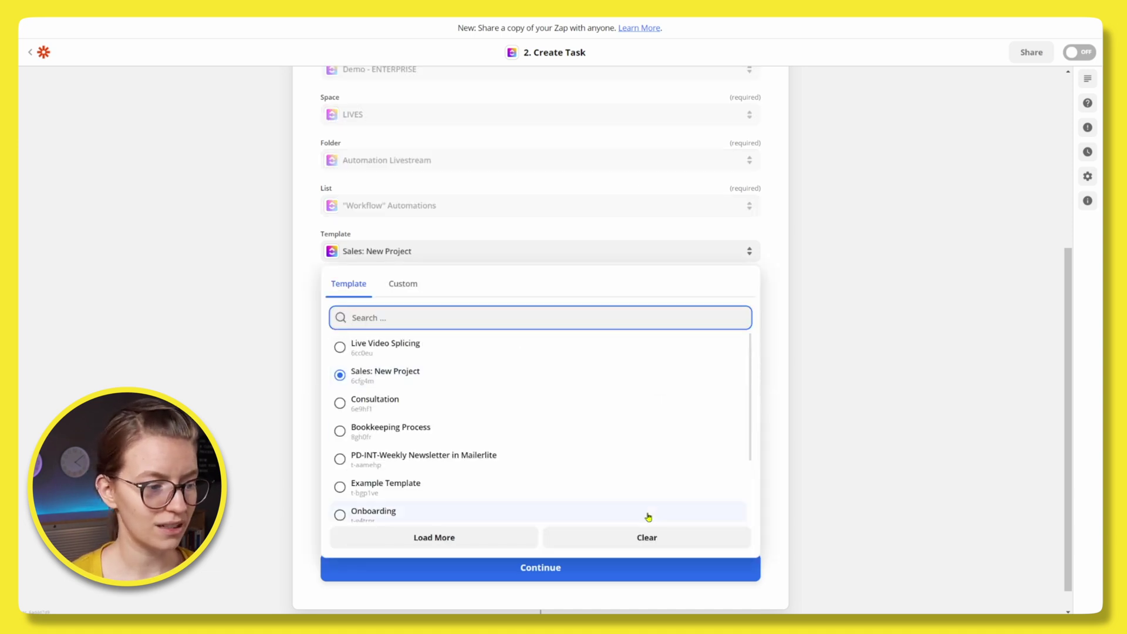
# Step: Clear the task template so the Template field is empty
pyautogui.click(653, 538)
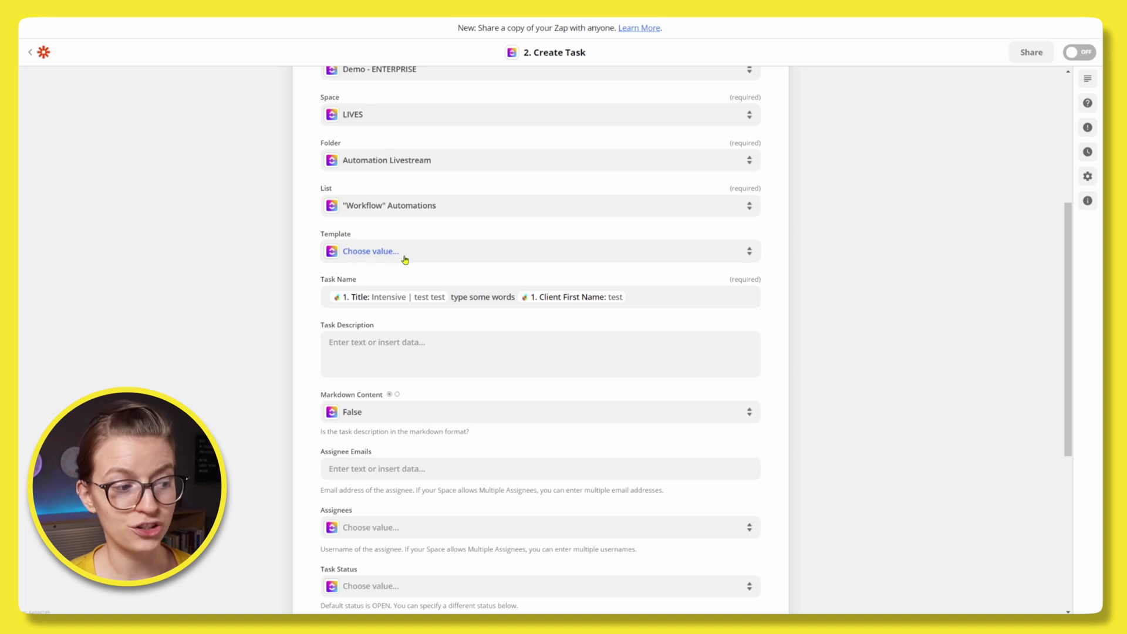
pyautogui.click(417, 361)
pyautogui.click(282, 448)
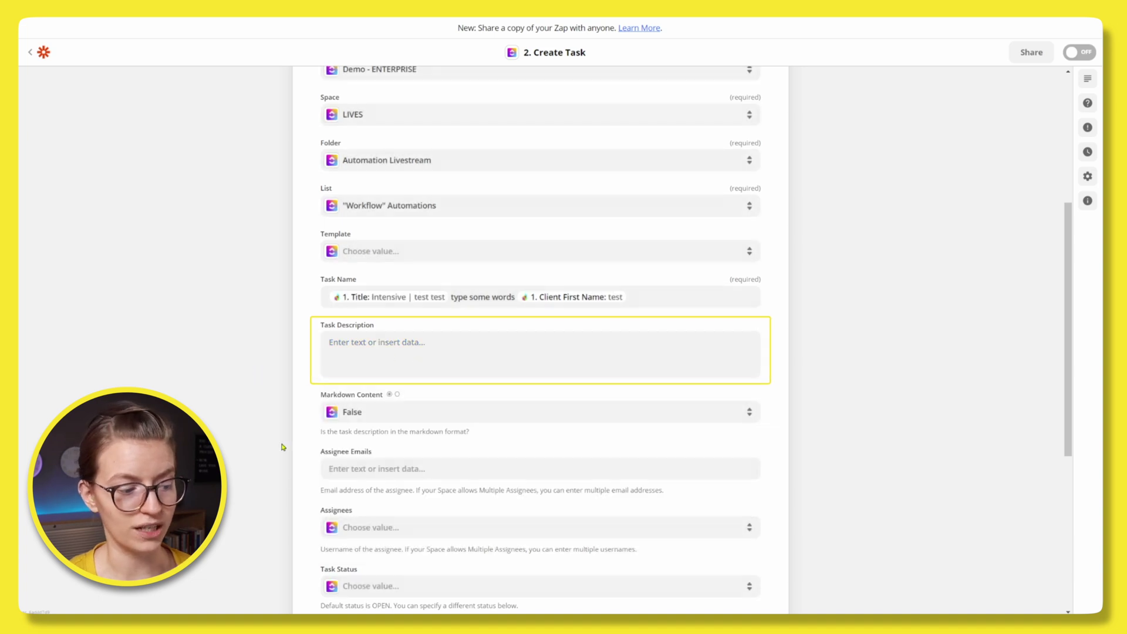
pyautogui.scroll(-5, 366, 489)
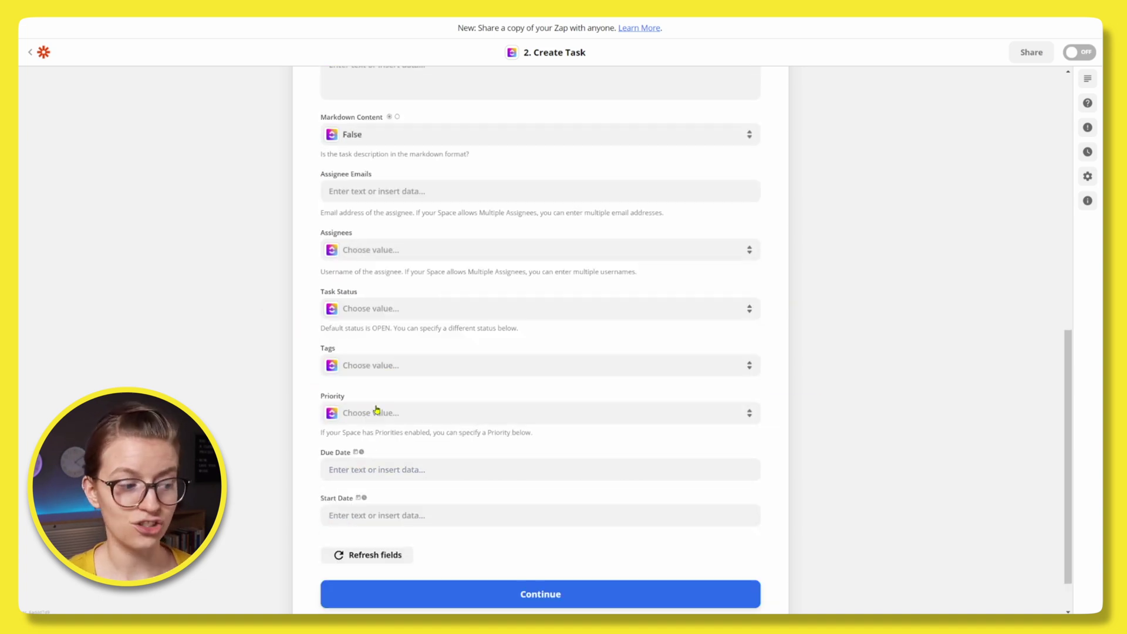
pyautogui.scroll(5, 383, 399)
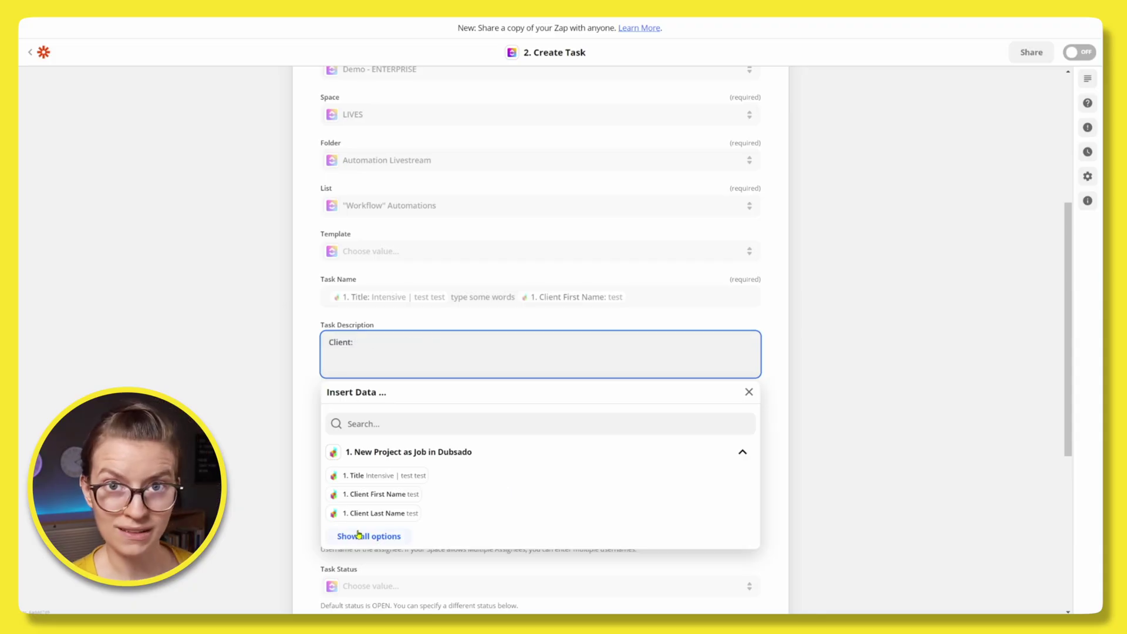
# Step: Fill the Task Description with Client first and last name, Company: and Phone Number: Dubsado fields
pyautogui.click(375, 497)
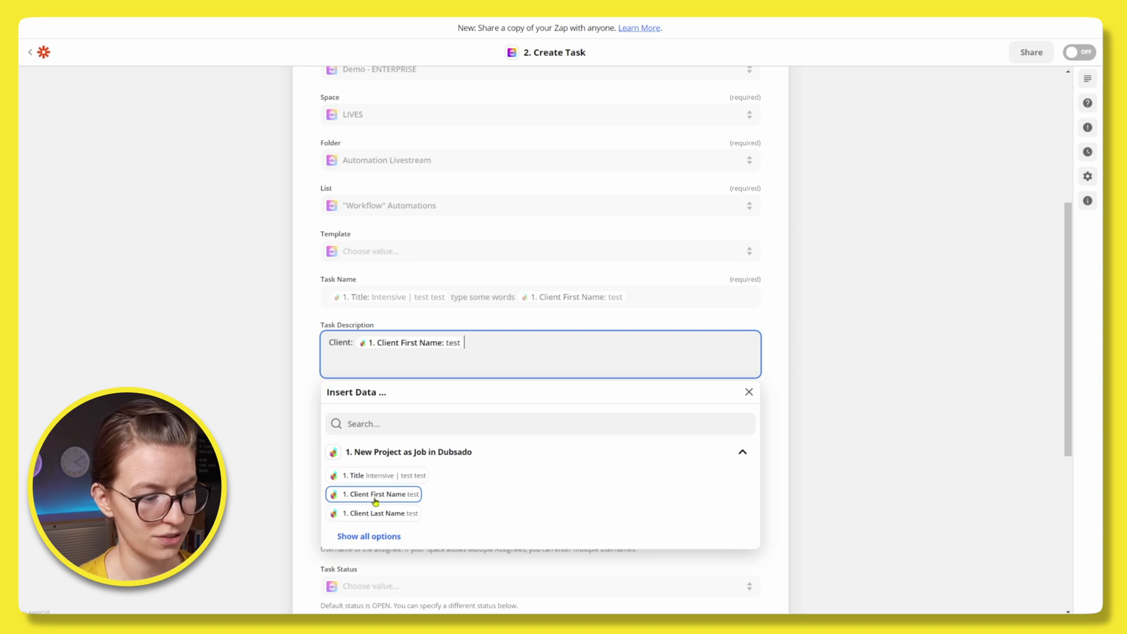
pyautogui.click(387, 514)
pyautogui.click(386, 537)
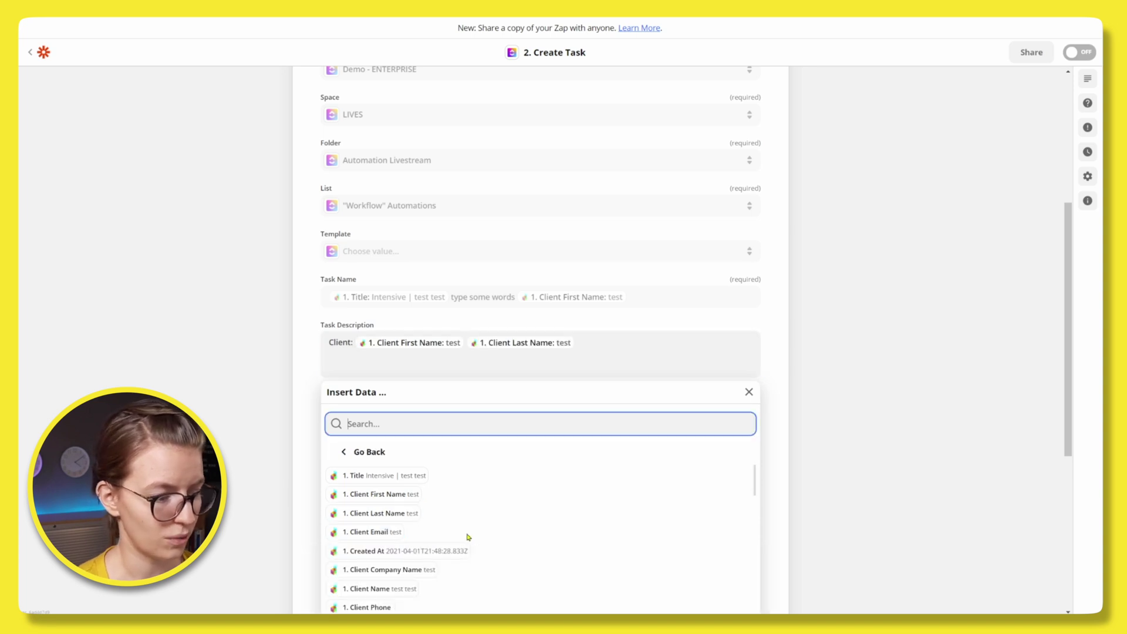
pyautogui.click(362, 342)
pyautogui.press('Return')
pyautogui.write('Company:')
pyautogui.click(431, 573)
pyautogui.press('Return')
pyautogui.write('Ph')
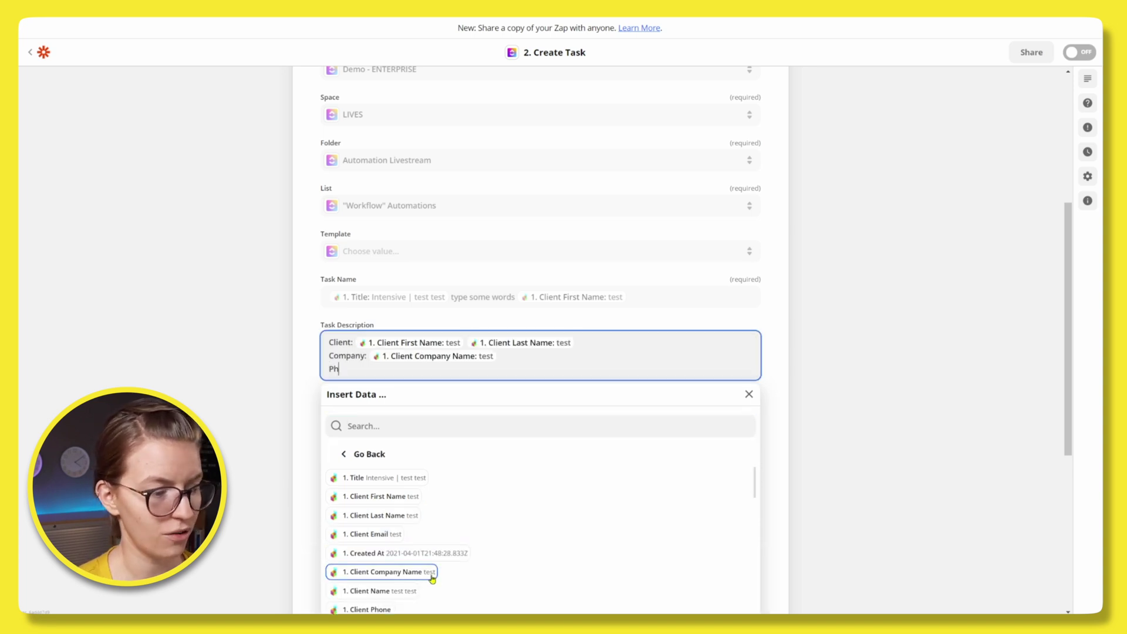
pyautogui.write('one Number:')
pyautogui.click(367, 610)
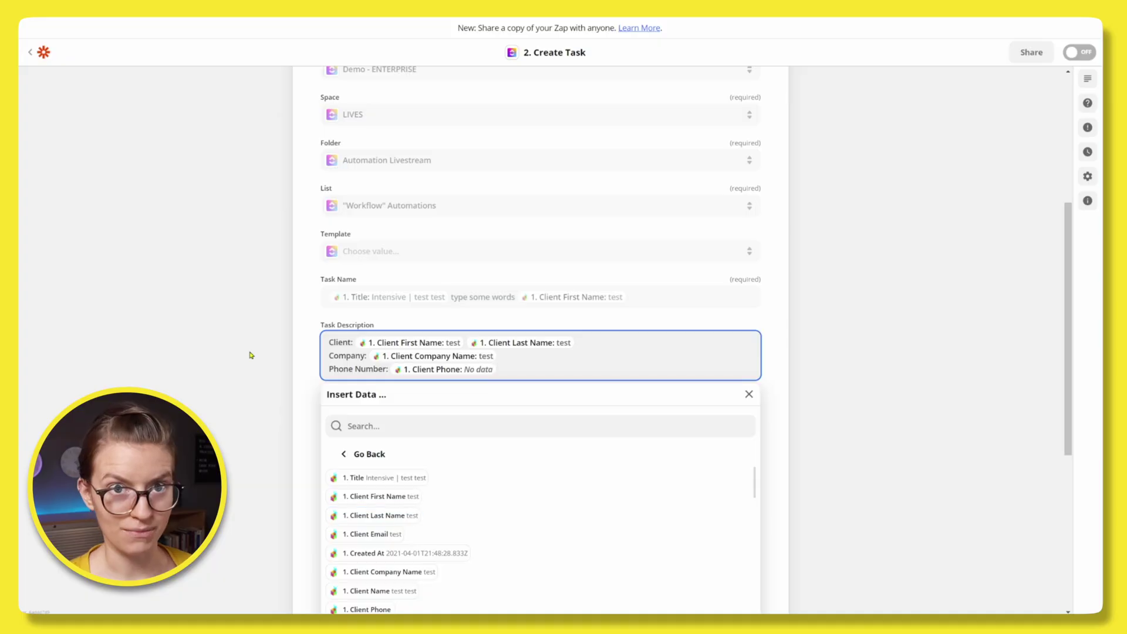
pyautogui.click(251, 355)
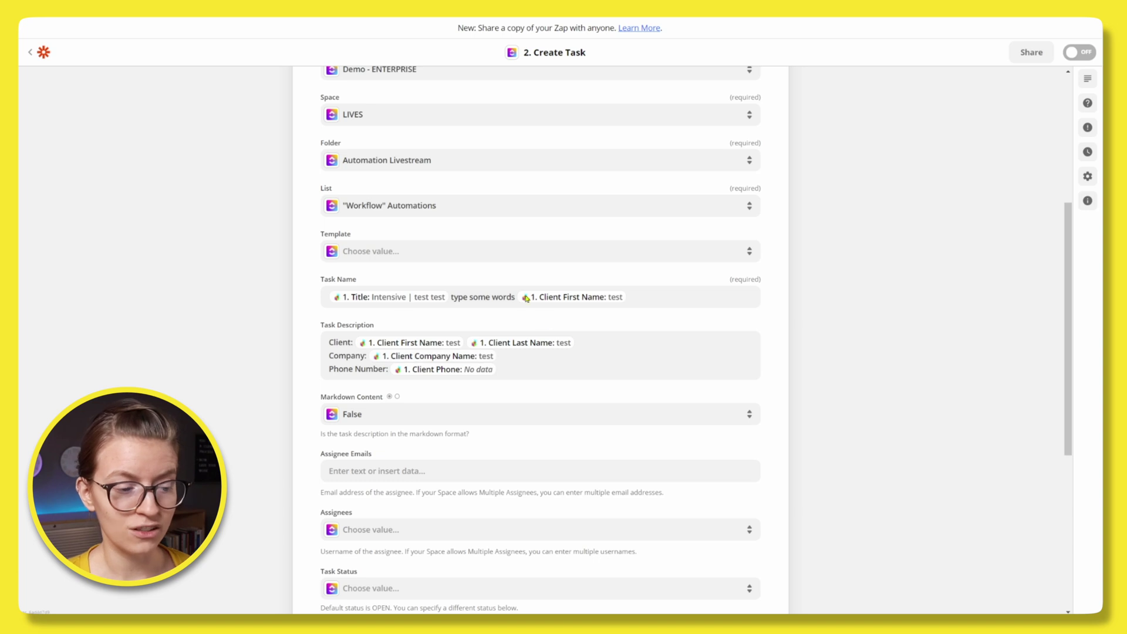
pyautogui.scroll(-5, 498, 387)
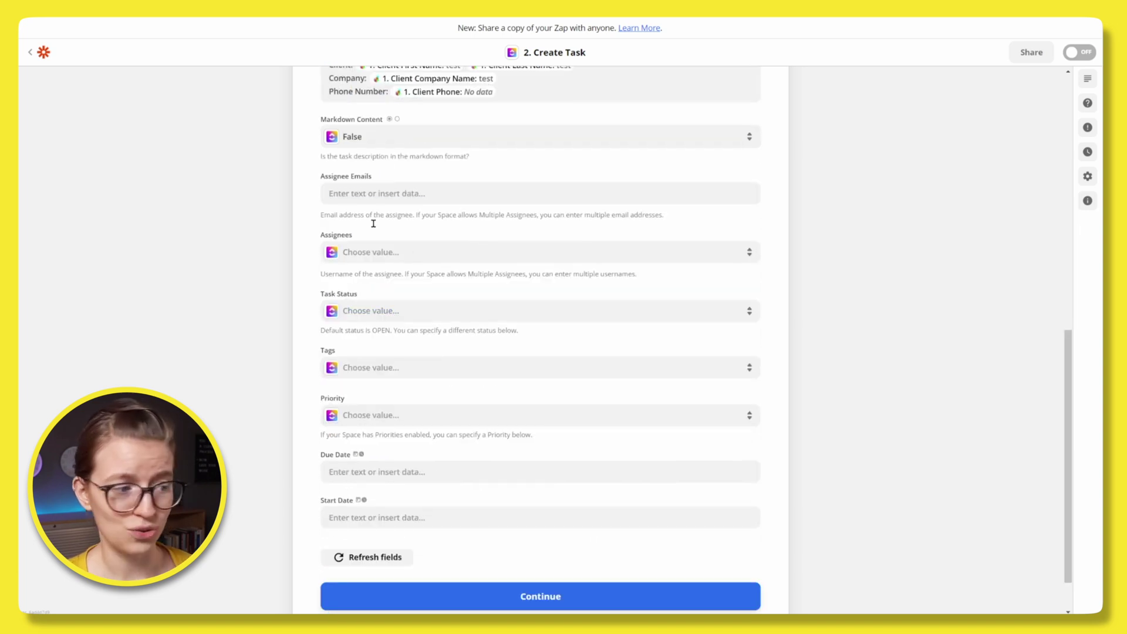
# Step: Set Task Status to To Do, send a test task to ClickUp, and turn the zap on
pyautogui.click(376, 312)
pyautogui.click(378, 411)
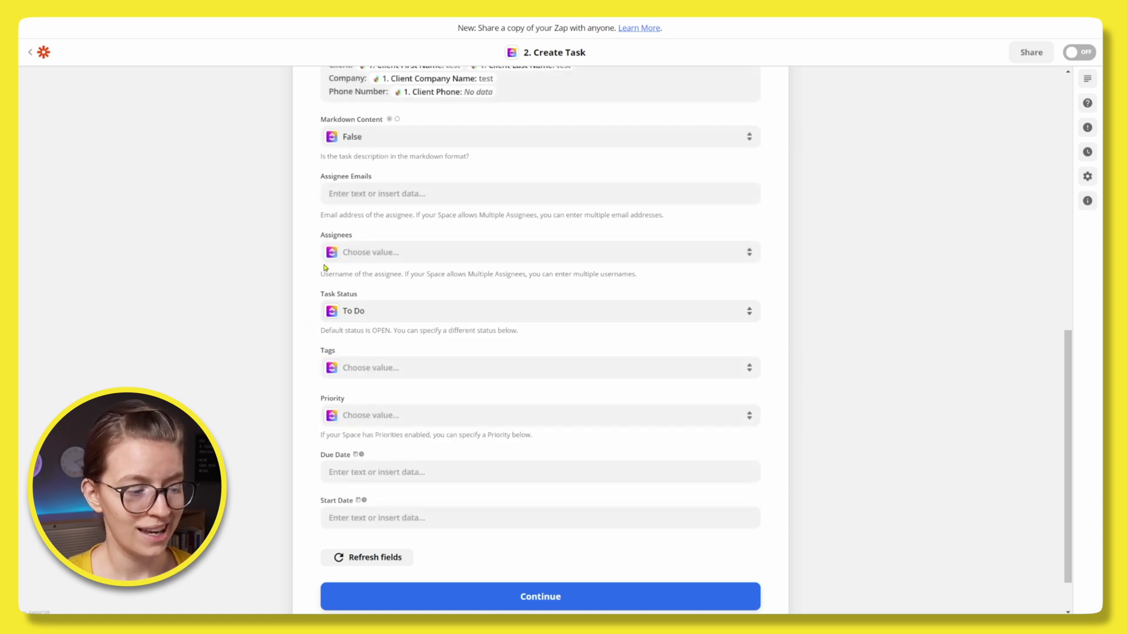
pyautogui.scroll(-1, 446, 411)
pyautogui.click(578, 546)
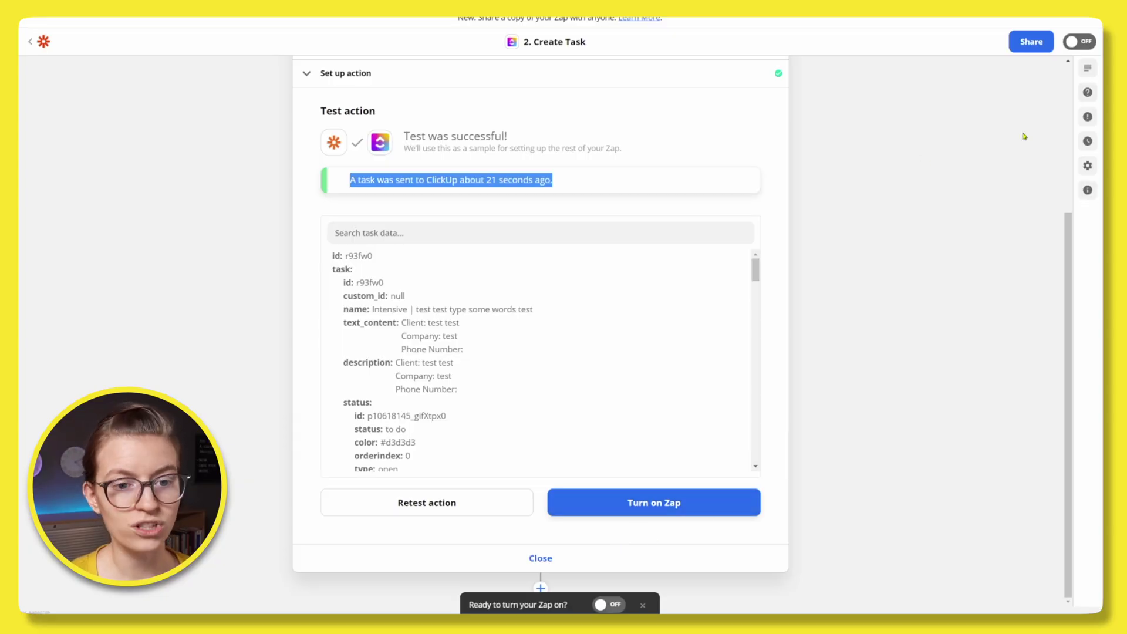
pyautogui.click(1080, 41)
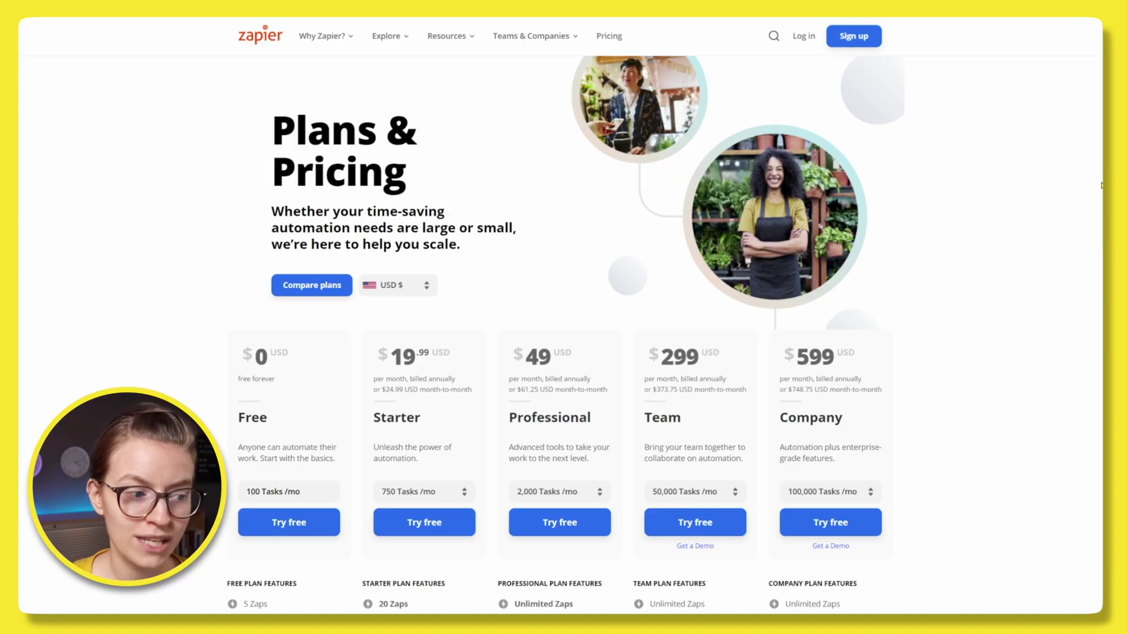
# Step: Scroll the Zapier pricing page down to the Free and Starter plan feature lists
pyautogui.moveTo(271, 211); pyautogui.dragTo(444, 211)
pyautogui.scroll(-5, 219, 412)
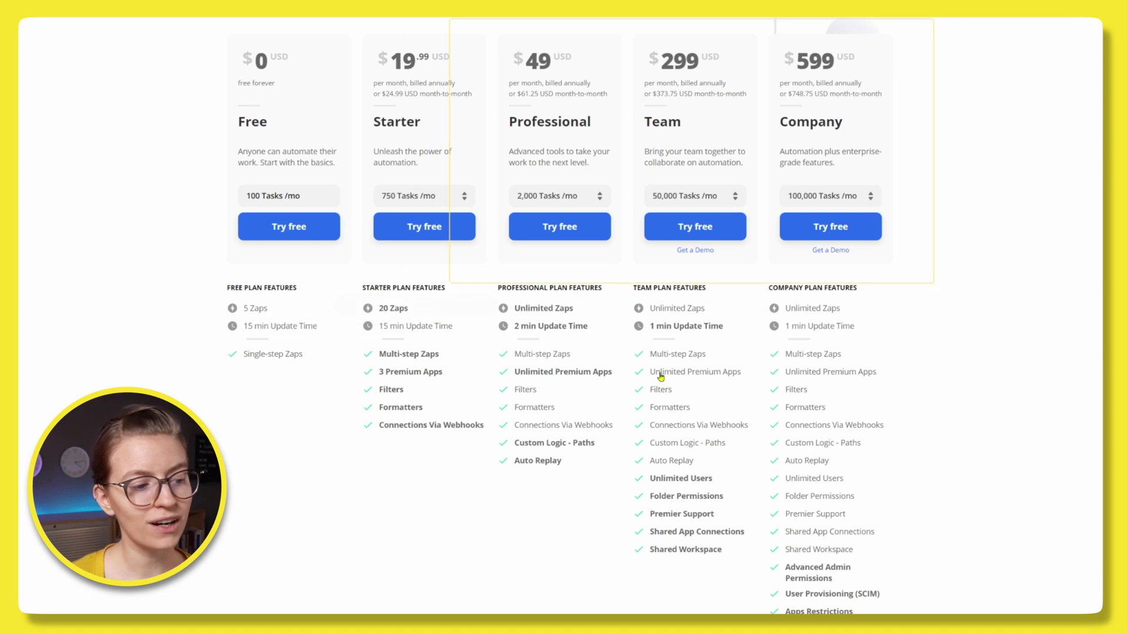
pyautogui.moveTo(563, 332)
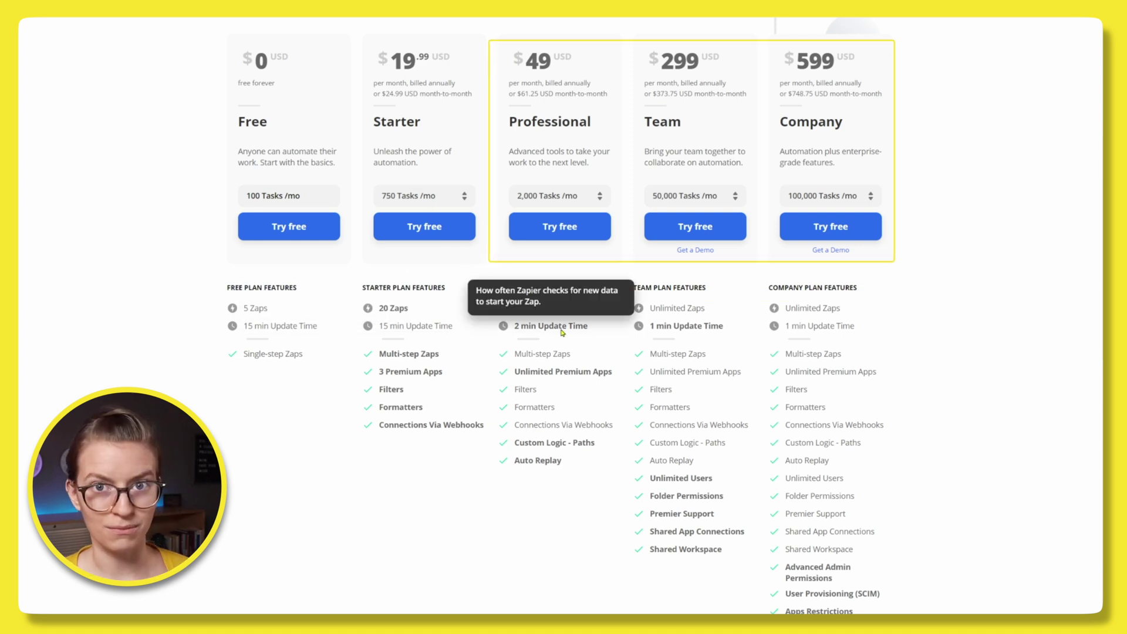